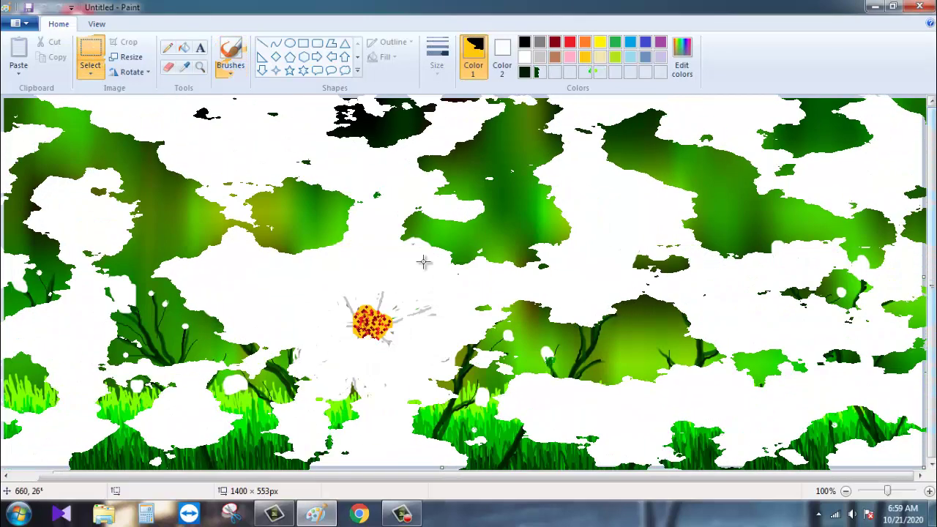
Step: Shrink the blank canvas to about 696 × 557 px and mix a near-black green as a custom colour for the Fill tool
mouse_move(923, 466)
left_mouse_down()
mouse_move(463, 465)
mouse_move(483, 480)
left_mouse_up()
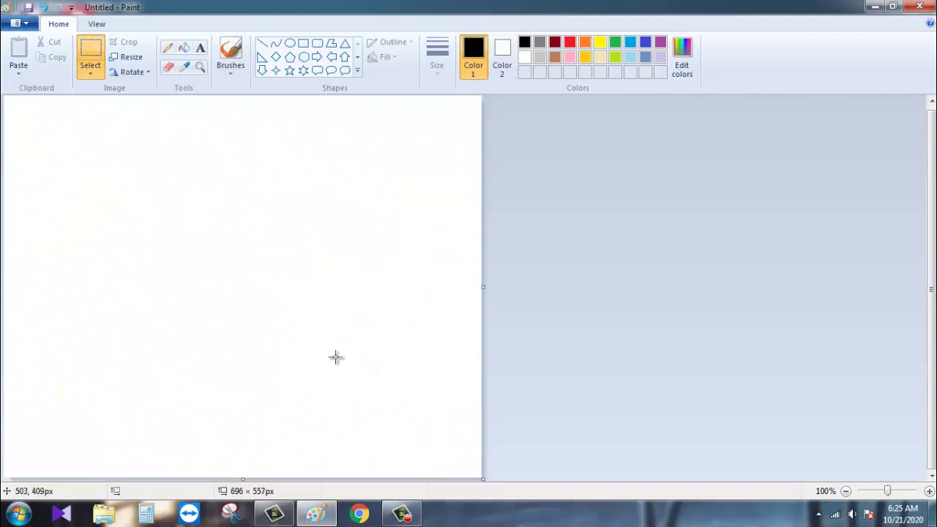
left_click(183, 47)
left_click(681, 59)
left_click(364, 239)
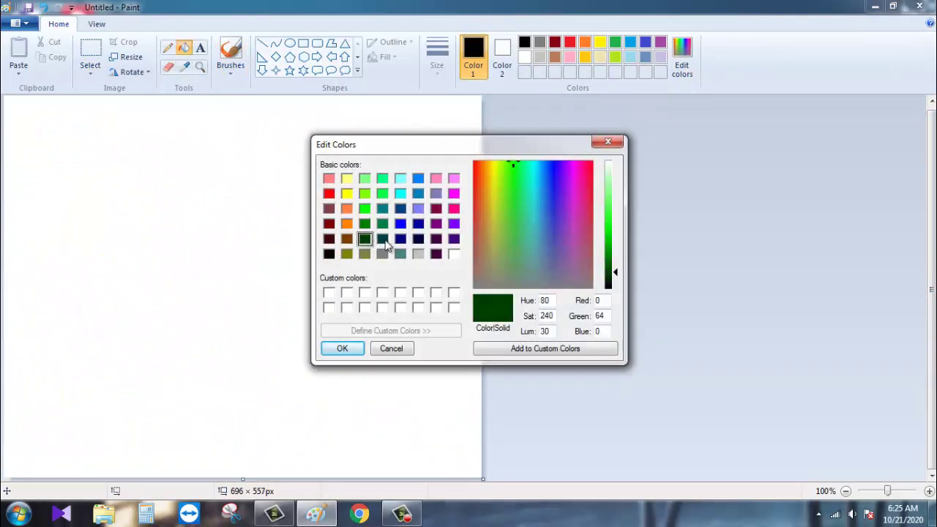
left_click(612, 281)
left_click(342, 348)
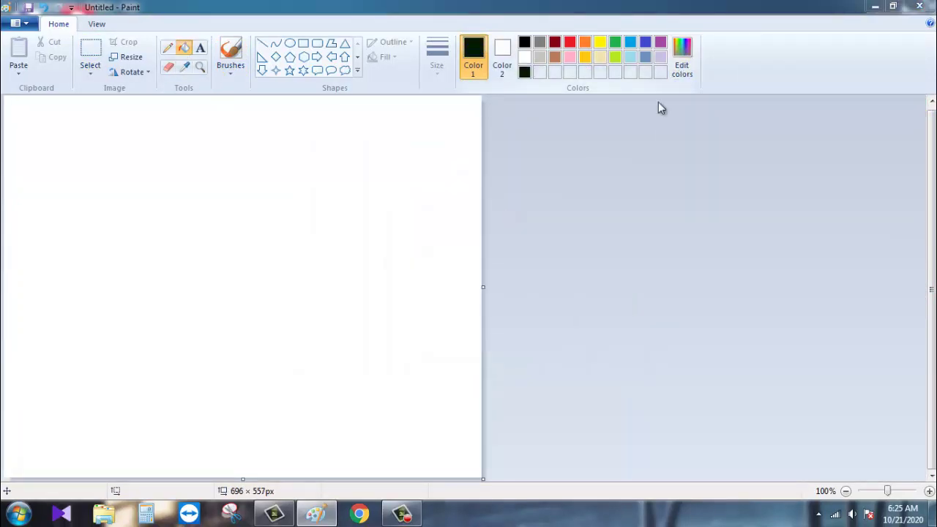
Step: Add two progressively lighter dark greens to the custom colours by raising the luminance
left_click(682, 66)
left_click(611, 272)
left_click(342, 349)
left_click(683, 76)
left_click(614, 263)
left_click(352, 347)
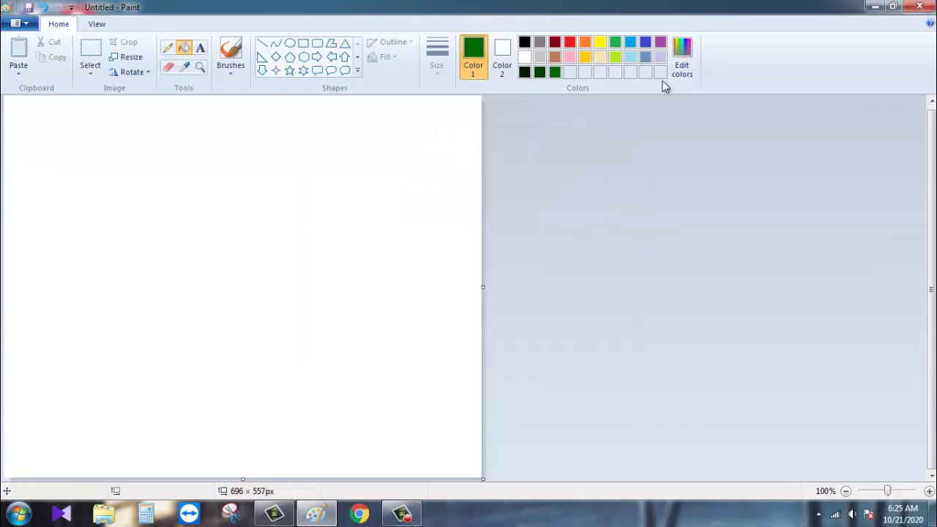
Step: Add two brighter pure greens to the custom colours, the brightest with green 234 and luminance 110
left_click(679, 69)
left_click(612, 245)
left_click(614, 230)
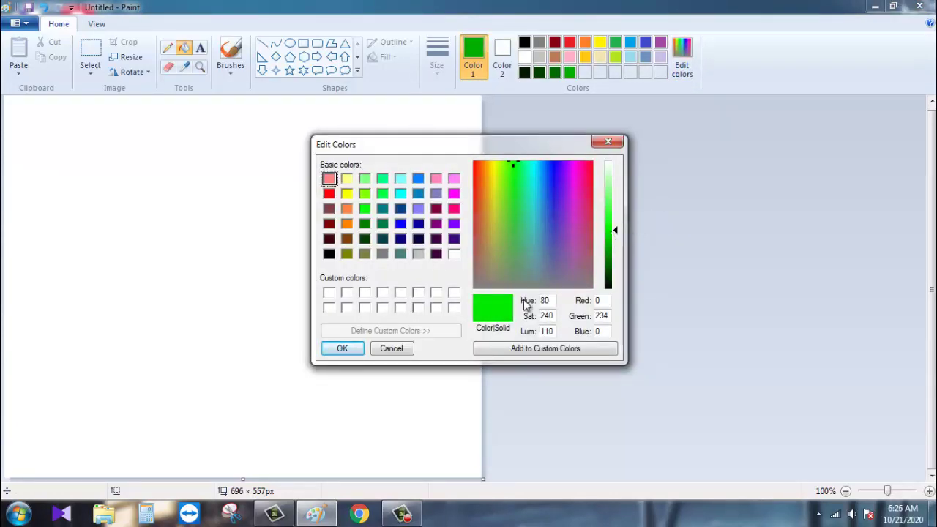
left_click(344, 348)
Step: Add a yellowish lime green from the basic colours as the sixth custom colour
left_click(681, 59)
left_click(364, 239)
left_click(364, 223)
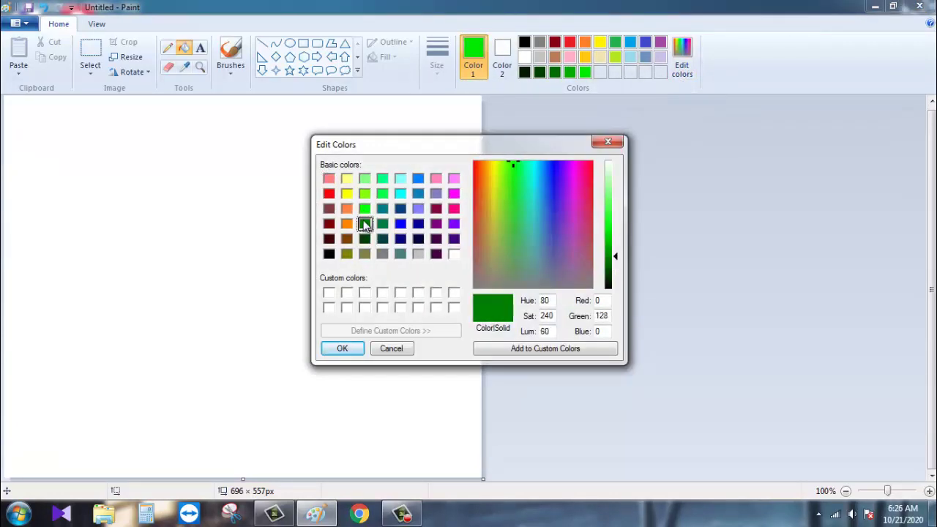
left_click(365, 193)
left_click(342, 349)
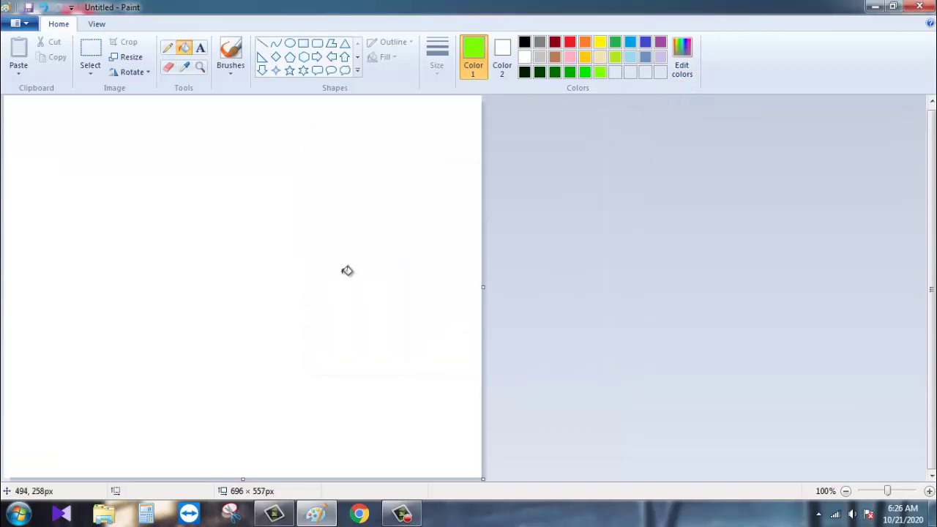
Step: Fill the whole canvas with the near-black green and choose the Watercolor brush
left_click(539, 72)
left_click(460, 140)
left_click(231, 70)
left_click(230, 148)
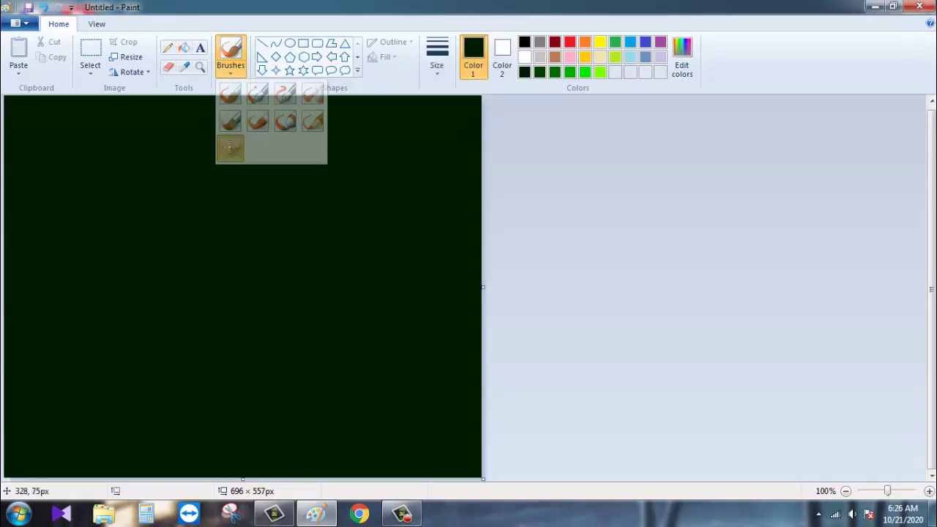
Step: Brush long crossing strokes over the whole canvas in the second-darkest custom green
left_click(539, 72)
left_click_drag(382, 138, 98, 253)
left_click_drag(351, 194, 6, 345)
left_click_drag(338, 243, 4, 316)
left_click_drag(92, 154, 480, 197)
left_click_drag(58, 213, 468, 212)
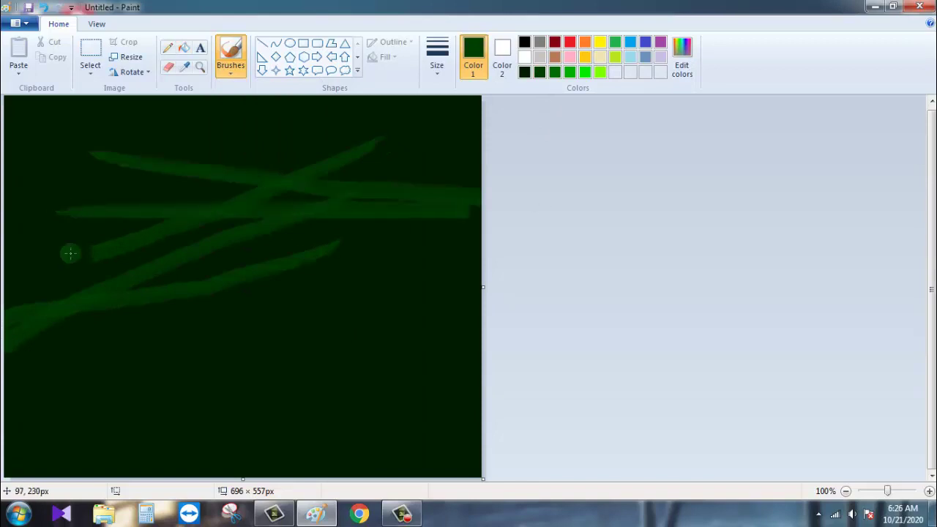
left_click_drag(73, 261, 480, 260)
left_click_drag(108, 270, 480, 326)
left_click_drag(81, 308, 481, 360)
left_click_drag(417, 249, 54, 433)
left_click_drag(183, 330, 5, 366)
left_click_drag(24, 443, 5, 460)
left_click_drag(399, 335, 71, 476)
left_click_drag(154, 377, 357, 477)
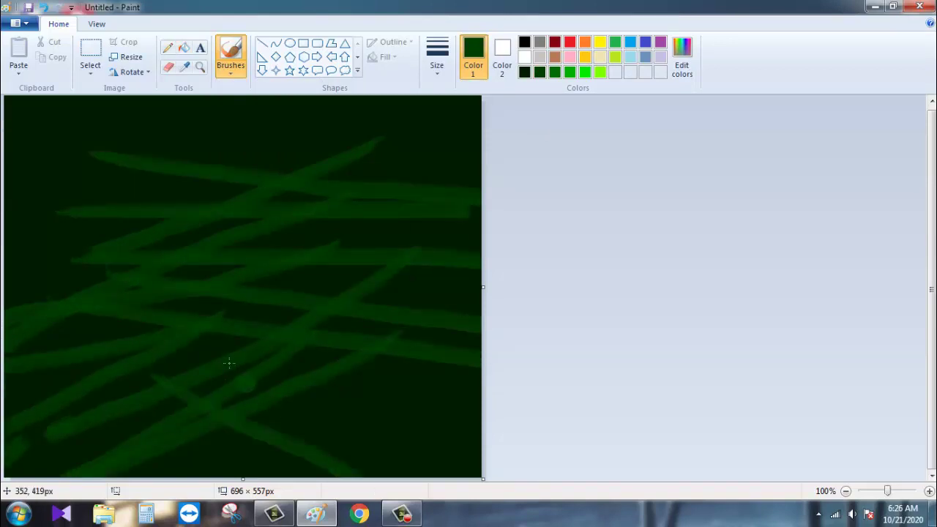
left_click_drag(234, 373, 440, 476)
left_click_drag(308, 354, 480, 449)
left_click_drag(25, 127, 281, 97)
left_click(194, 136)
left_click_drag(35, 208, 438, 96)
left_click_drag(55, 300, 75, 97)
left_click_drag(28, 291, 25, 96)
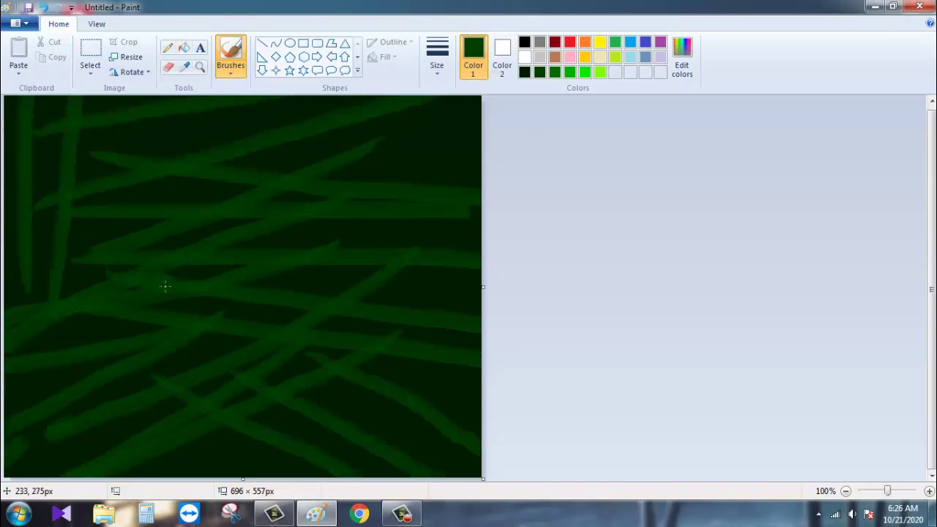
left_click_drag(202, 297, 469, 97)
left_click_drag(156, 139, 481, 180)
left_click_drag(130, 252, 480, 300)
left_click_drag(110, 286, 481, 315)
Step: Layer crossing strokes in the third, medium-dark custom green over the whole canvas
left_click(555, 73)
left_click_drag(379, 230, 6, 351)
left_click_drag(354, 266, 6, 377)
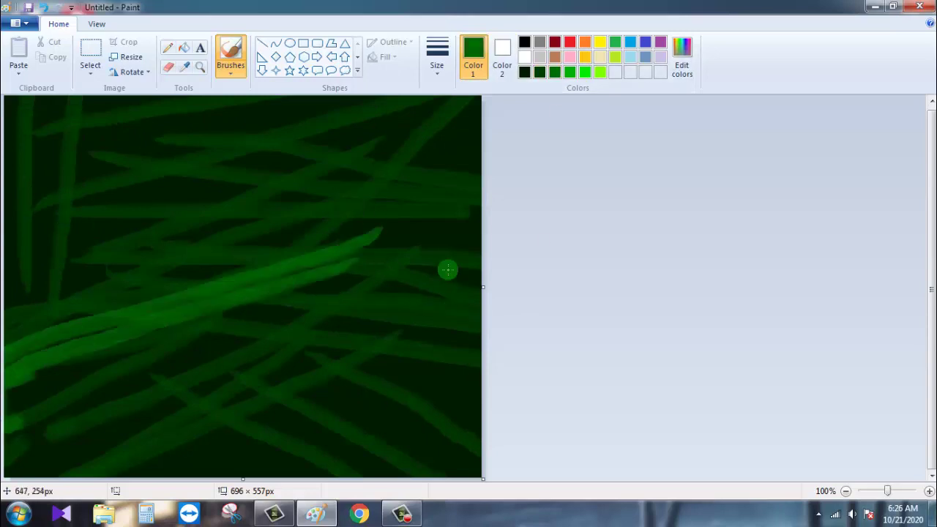
left_click_drag(442, 273, 6, 421)
left_click_drag(353, 152, 6, 282)
left_click_drag(440, 160, 5, 299)
left_click_drag(79, 163, 470, 279)
left_click_drag(249, 119, 480, 135)
left_click_drag(262, 114, 480, 104)
left_click_drag(415, 127, 276, 476)
left_click_drag(332, 327, 195, 475)
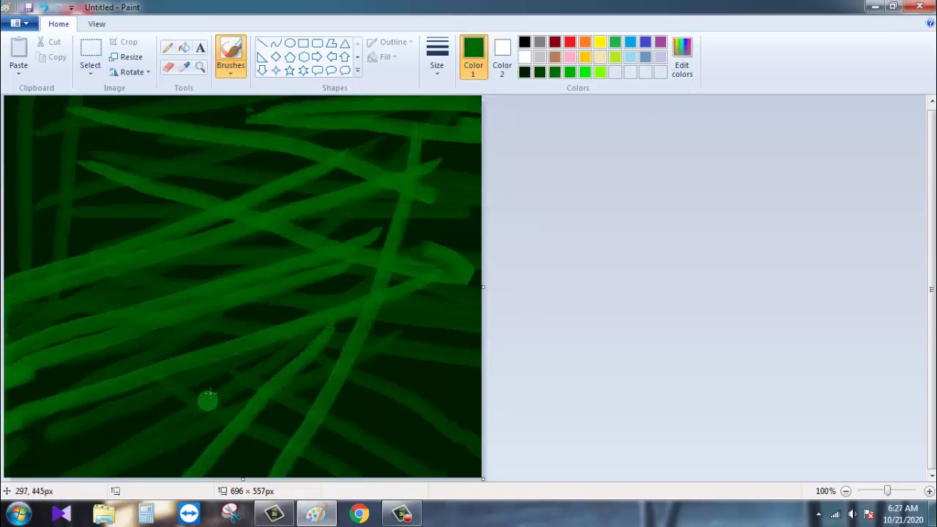
left_click_drag(210, 382, 57, 476)
left_click_drag(131, 380, 6, 467)
left_click_drag(38, 430, 175, 476)
left_click_drag(120, 427, 234, 475)
left_click_drag(388, 372, 481, 390)
left_click_drag(136, 231, 5, 202)
left_click_drag(202, 211, 5, 148)
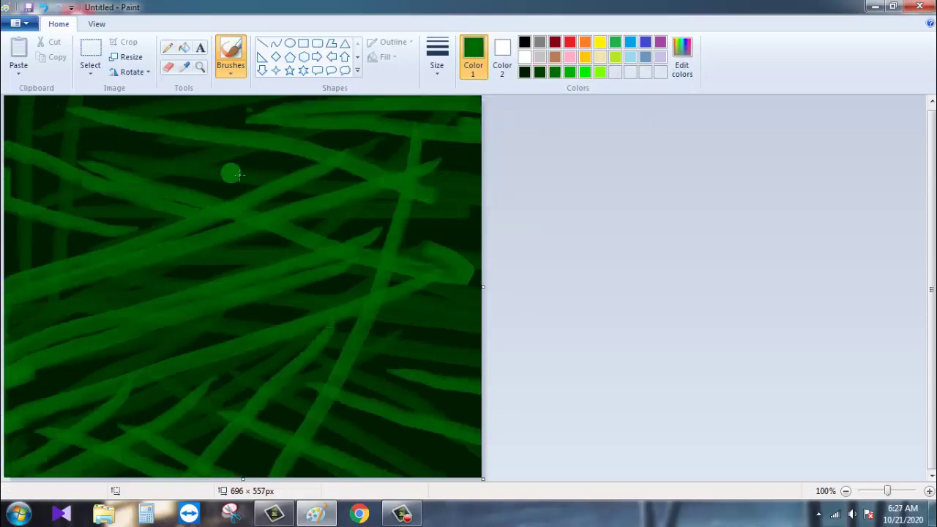
left_click_drag(245, 169, 109, 97)
left_click_drag(157, 164, 66, 98)
left_click_drag(275, 158, 258, 96)
Step: Add long crossing strokes across the canvas in the fourth, medium custom green
left_click(570, 72)
left_click_drag(35, 195, 481, 247)
left_click_drag(38, 250, 481, 315)
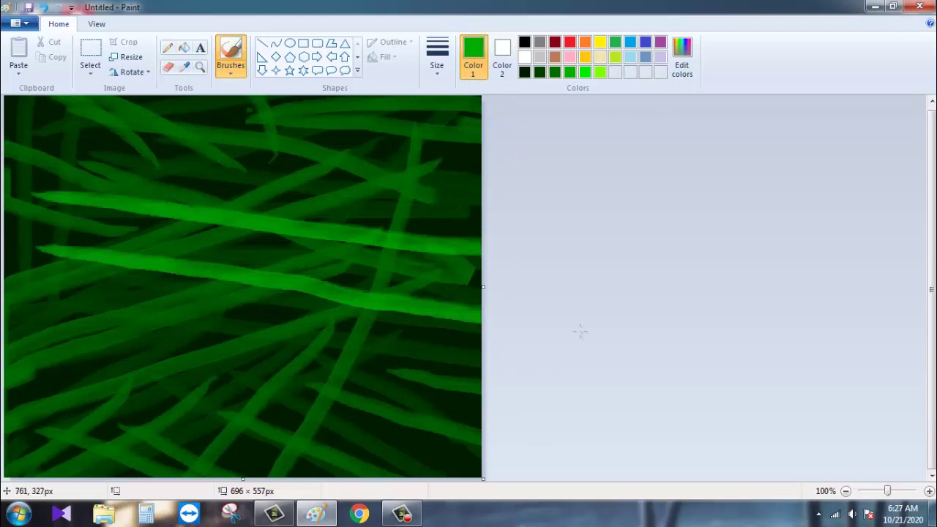
left_click_drag(100, 343, 481, 139)
left_click_drag(108, 242, 481, 104)
left_click_drag(118, 175, 315, 97)
left_click_drag(428, 437, 79, 96)
left_click_drag(426, 426, 6, 290)
left_click_drag(351, 443, 6, 322)
left_click_drag(90, 458, 481, 439)
left_click_drag(191, 413, 481, 411)
left_click_drag(48, 368, 481, 365)
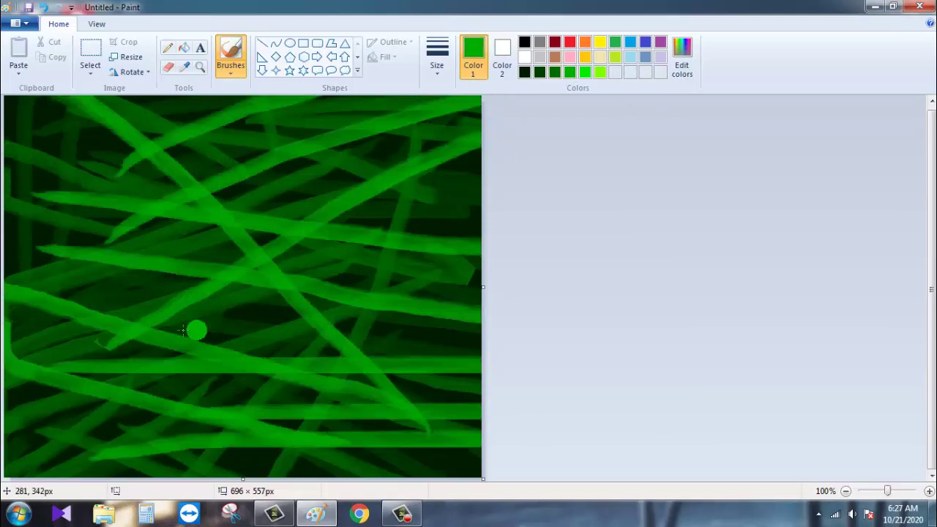
left_click_drag(183, 335, 481, 332)
Step: Paint long diagonal strokes across the canvas in the bright pure custom green
left_click(585, 72)
mouse_move(351, 464)
left_mouse_down()
mouse_move(1, 276)
mouse_move(1, 254)
left_mouse_up()
left_click_drag(448, 462, 4, 116)
left_click_drag(62, 469, 481, 183)
left_click_drag(15, 330, 450, 119)
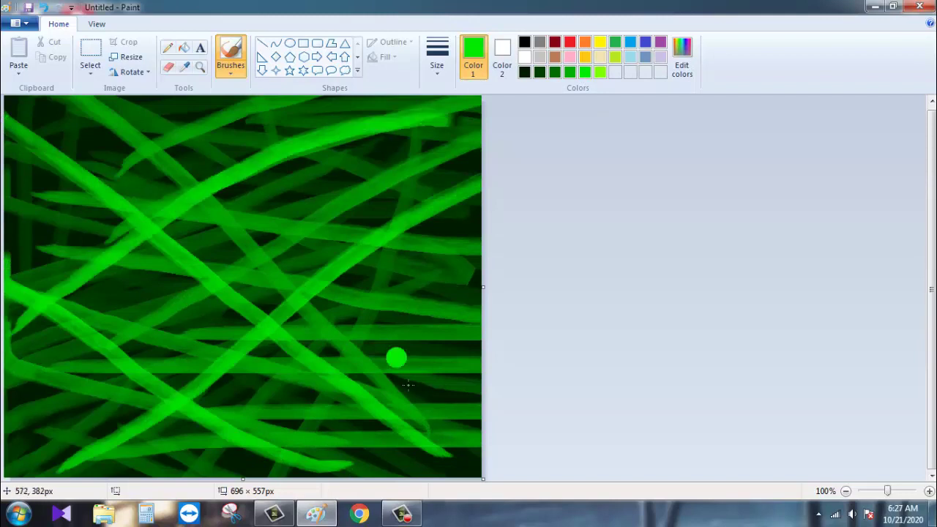
left_click_drag(447, 461, 28, 97)
left_click_drag(232, 123, 477, 445)
left_click_drag(320, 128, 480, 340)
left_click_drag(224, 471, 481, 333)
left_click_drag(245, 415, 481, 302)
left_click(600, 73)
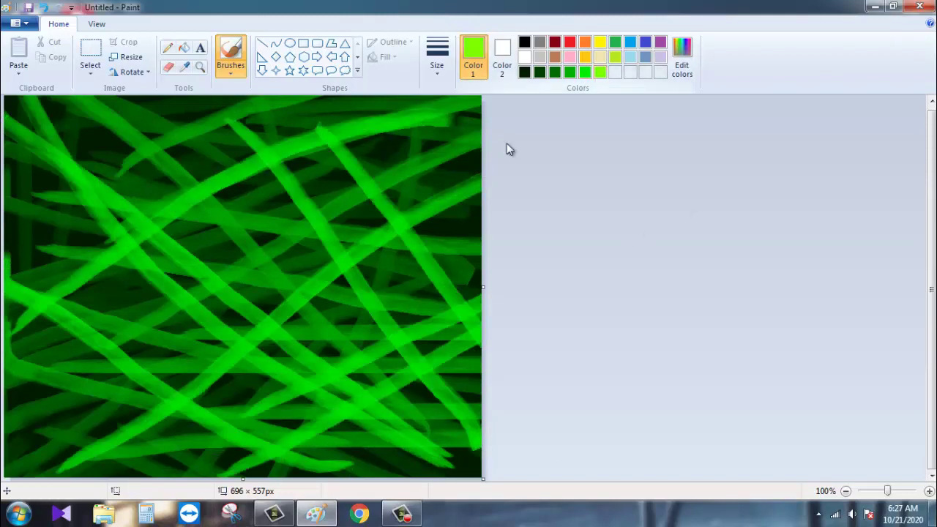
left_click(585, 72)
left_click_drag(200, 266, 461, 176)
Step: Paint highlight strokes across the canvas in the yellowish lime green
left_click(600, 72)
left_click_drag(175, 387, 482, 271)
left_click_drag(143, 303, 482, 224)
left_click_drag(62, 262, 482, 177)
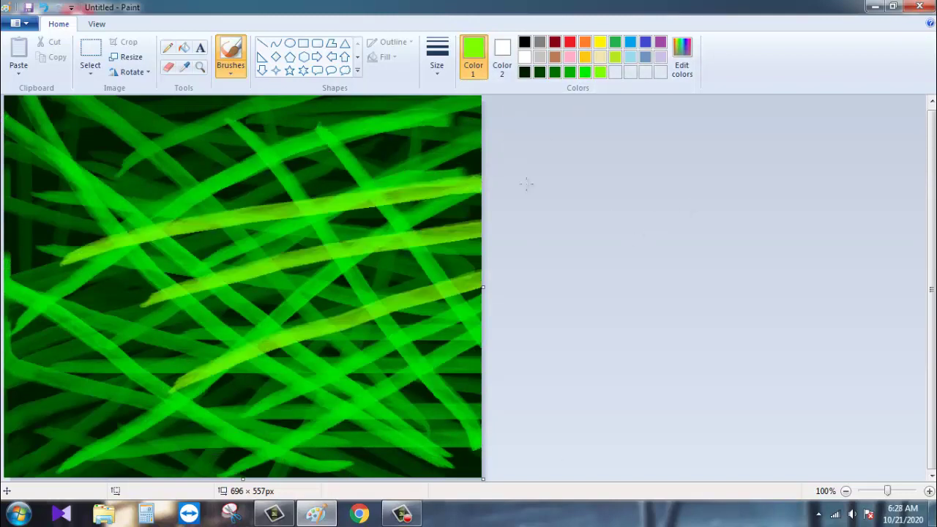
left_click_drag(266, 464, 7, 179)
mouse_move(403, 454)
left_mouse_down()
mouse_move(191, 300)
mouse_move(21, 95)
left_mouse_up()
left_click_drag(96, 393, 481, 183)
left_click_drag(245, 415, 482, 287)
left_click_drag(454, 459, 4, 106)
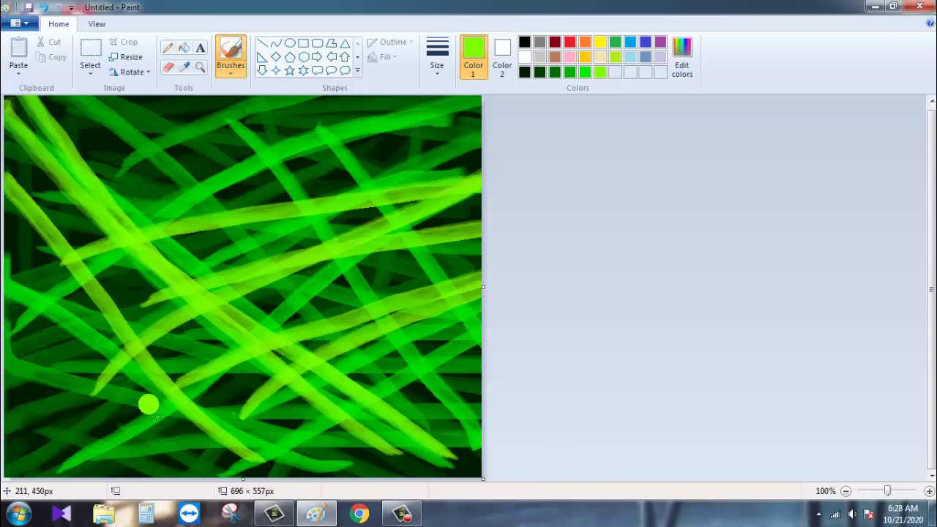
left_click_drag(227, 456, 3, 382)
left_click_drag(112, 451, 390, 95)
left_click_drag(150, 296, 298, 95)
Step: Add several long shadow strokes across the pattern in the darkest custom green
left_click(525, 72)
left_click_drag(414, 331, 2, 121)
left_click_drag(383, 376, 3, 262)
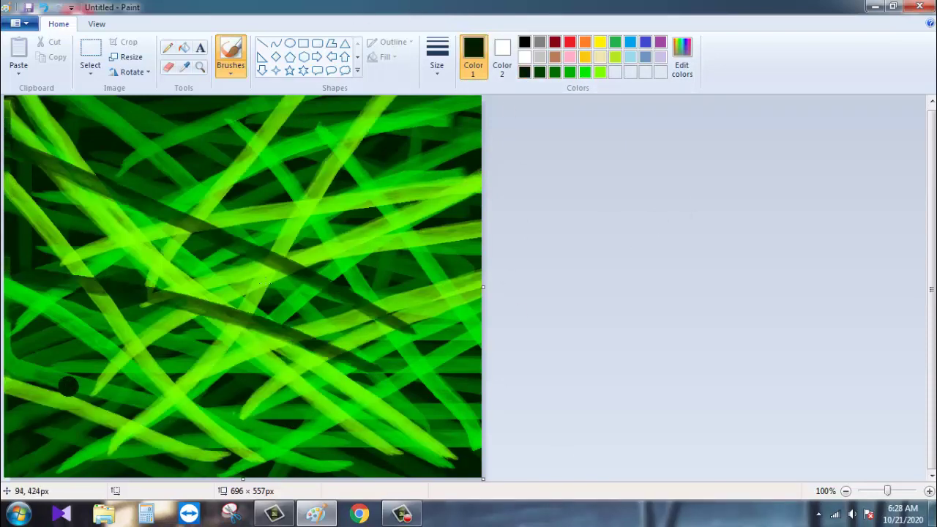
left_click_drag(69, 385, 481, 185)
left_click_drag(67, 211, 296, 96)
left_click_drag(62, 117, 377, 110)
left_click_drag(235, 432, 482, 348)
left_click_drag(377, 448, 570, 414)
Step: Squeeze the image to 30 pixels wide without keeping the aspect ratio
left_click(126, 56)
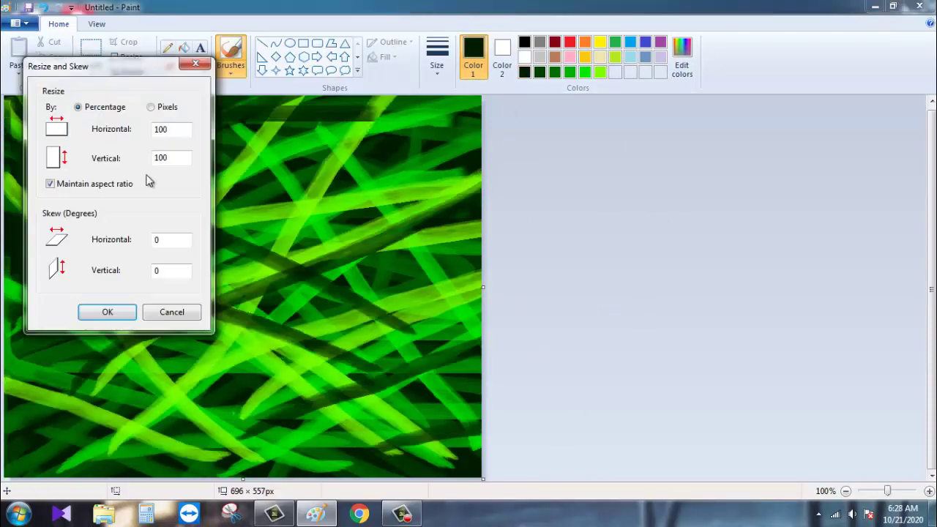
left_click(97, 184)
left_click(151, 107)
key("BackSpace")
type("30")
left_click(108, 312)
Step: Stretch the image to 987 pixels wide, leaving the aspect ratio unlocked
left_click(126, 56)
type("9")
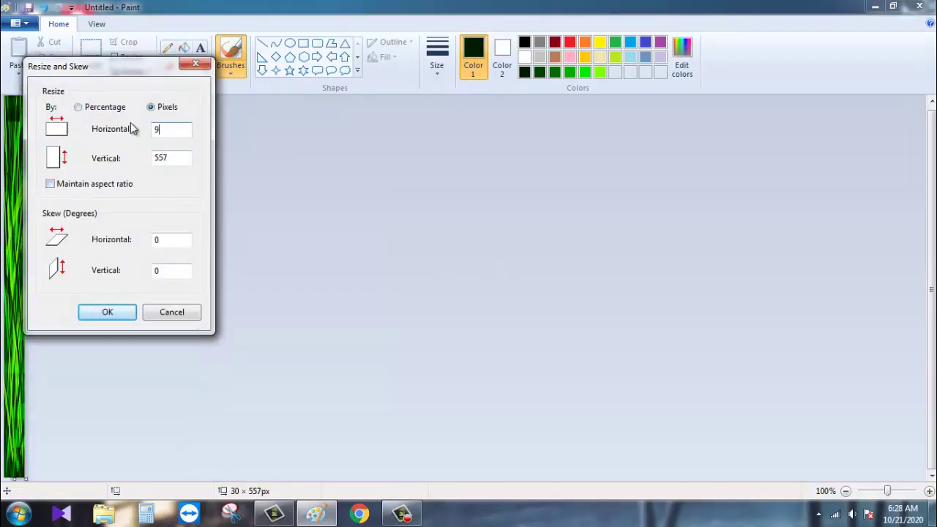
type("87")
left_click(108, 312)
Step: Squash the image to 7 pixels high without keeping the aspect ratio
left_click(126, 56)
left_click(151, 107)
key("Tab")
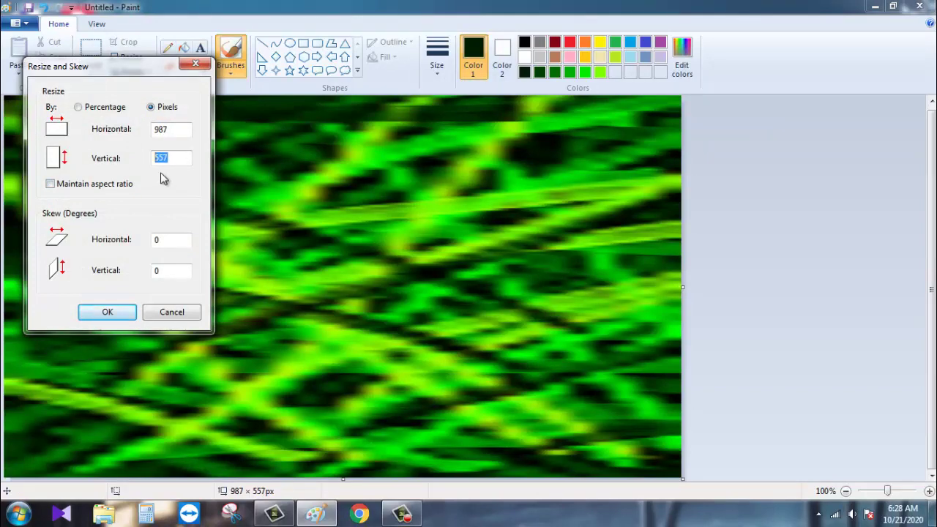
left_click(108, 312)
Step: Stretch the image to 553 pixels high with the aspect ratio unlocked, to blur the pattern
left_click(126, 56)
left_click(95, 184)
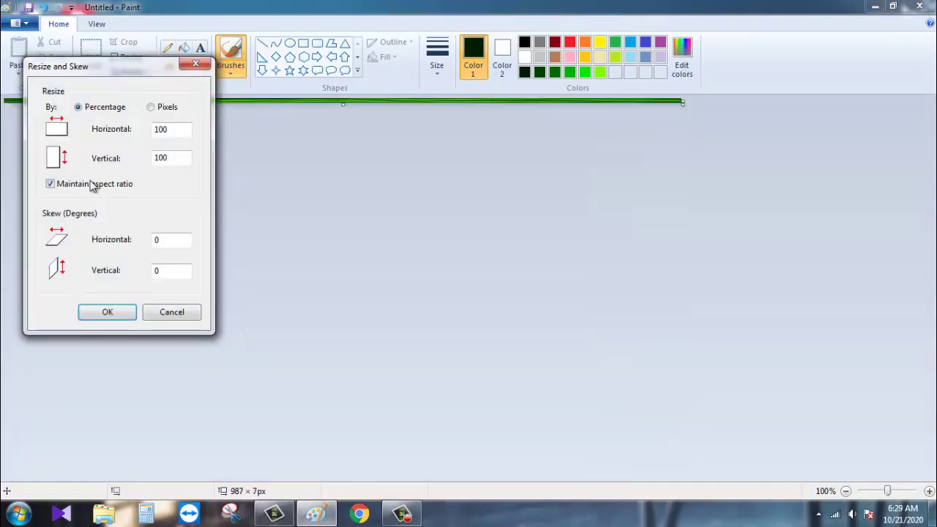
left_click(150, 107)
type("553")
left_click(113, 320)
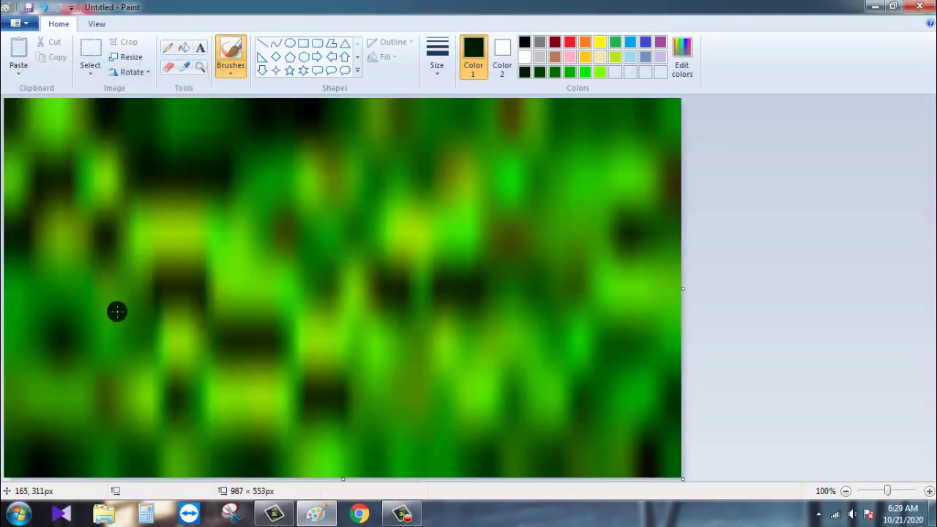
Step: Squash the blurred image to 5 pixels high with the aspect ratio unlocked
left_click(126, 56)
left_click(89, 188)
left_click(151, 107)
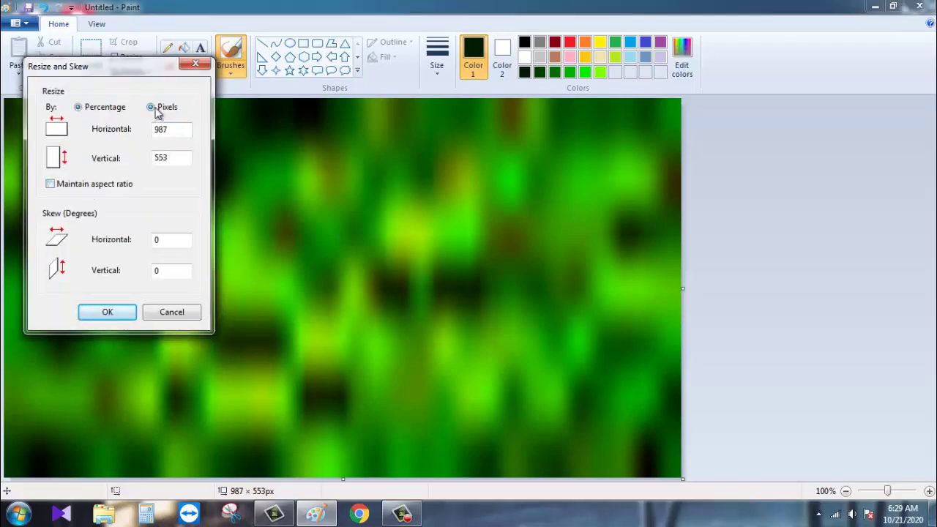
double_click(172, 160)
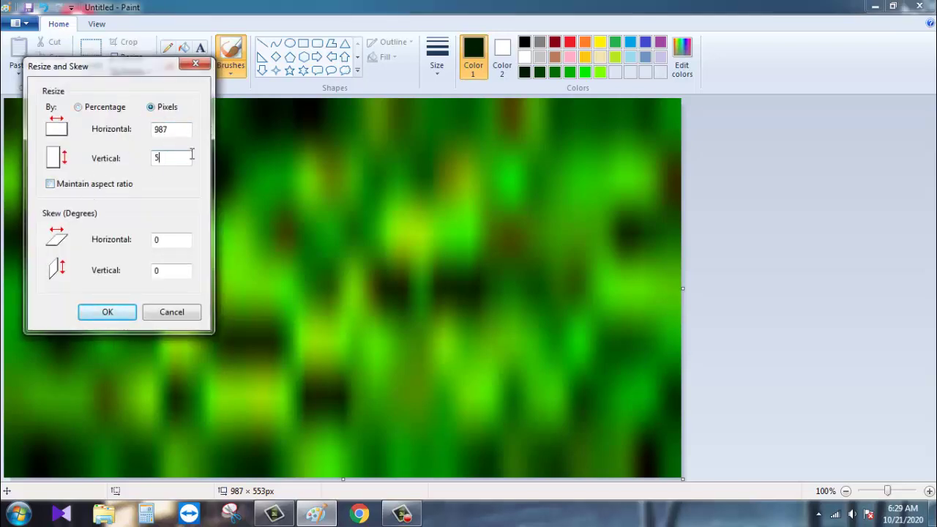
left_click(110, 313)
Step: Stretch the flattened image back to 553 pixels high without keeping the aspect ratio, for a softer blur
left_click(126, 58)
left_click(101, 184)
left_click(152, 106)
left_click(168, 159)
type("53")
left_click(117, 317)
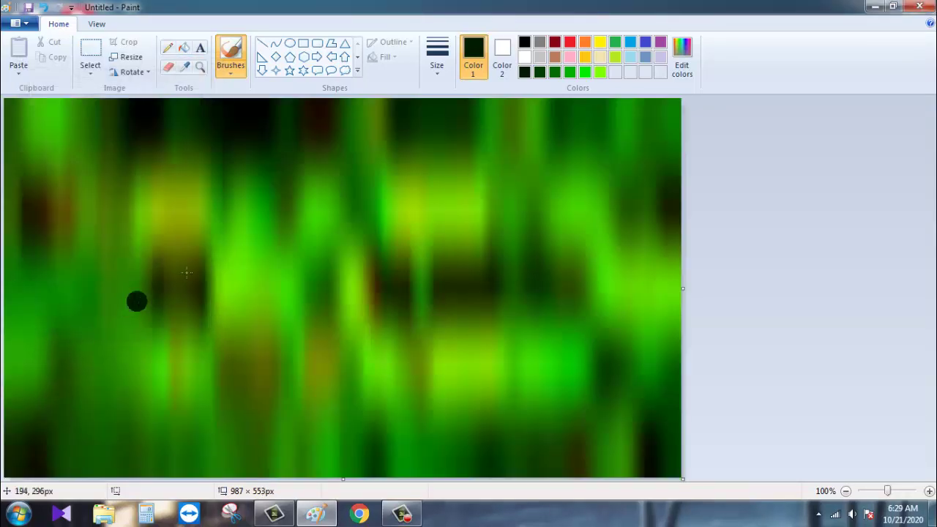
Step: Widen the blurred image to 1400 pixels with the aspect ratio unlocked
left_click(126, 56)
left_click(151, 107)
left_click(50, 183)
double_click(172, 130)
key("BackSpace")
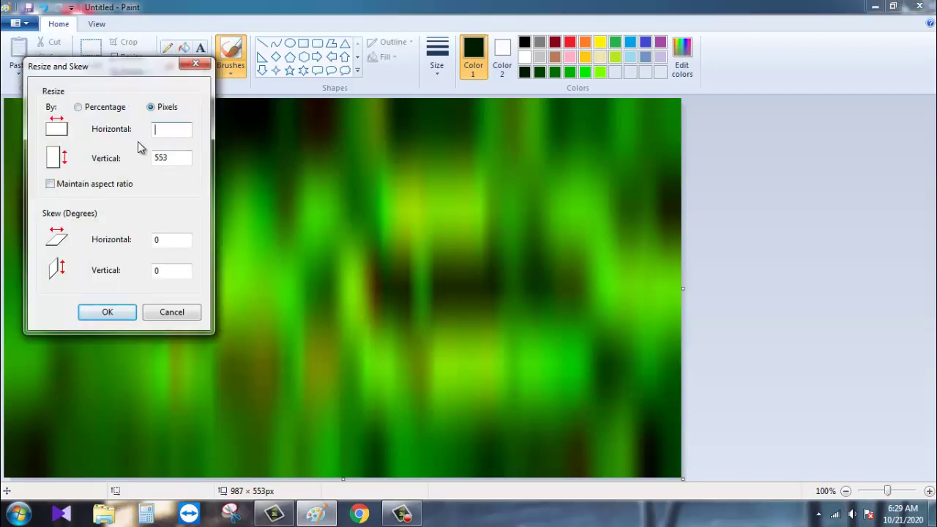
left_click(107, 312)
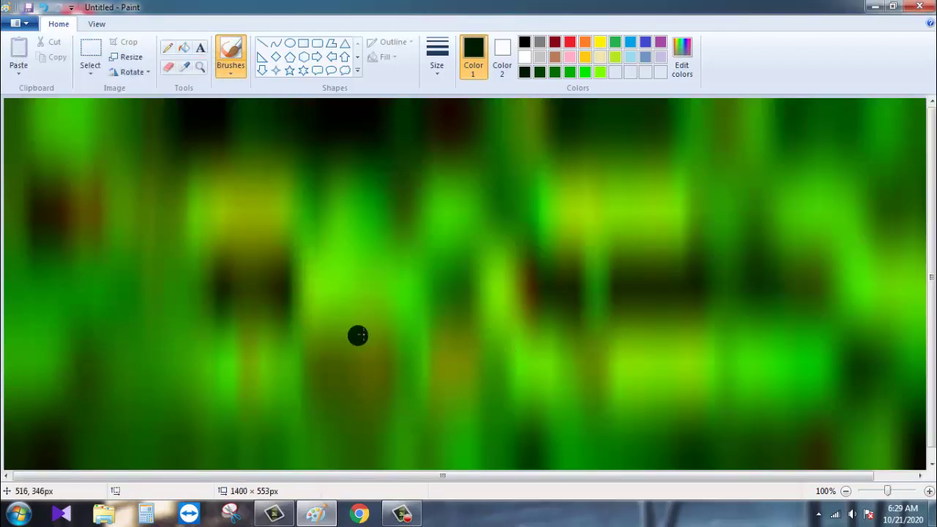
Step: Paint a bright green band with a medium green band beneath it across the lower canvas using the Crayon brush
left_click(231, 66)
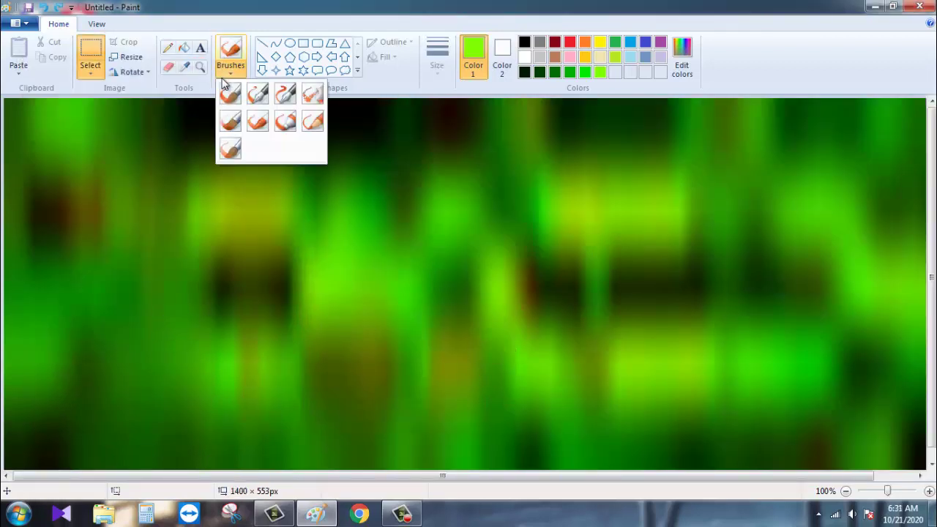
left_click(263, 125)
left_click(584, 72)
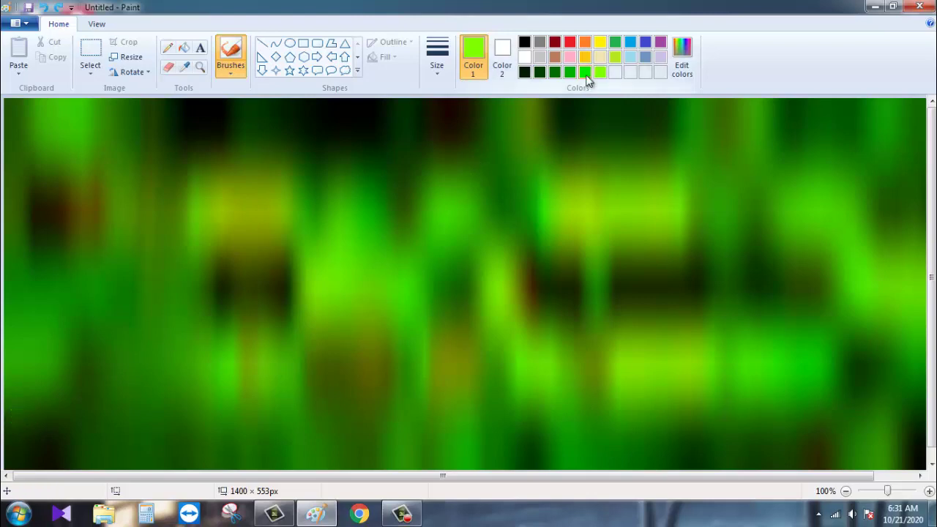
left_click_drag(18, 411, 922, 418)
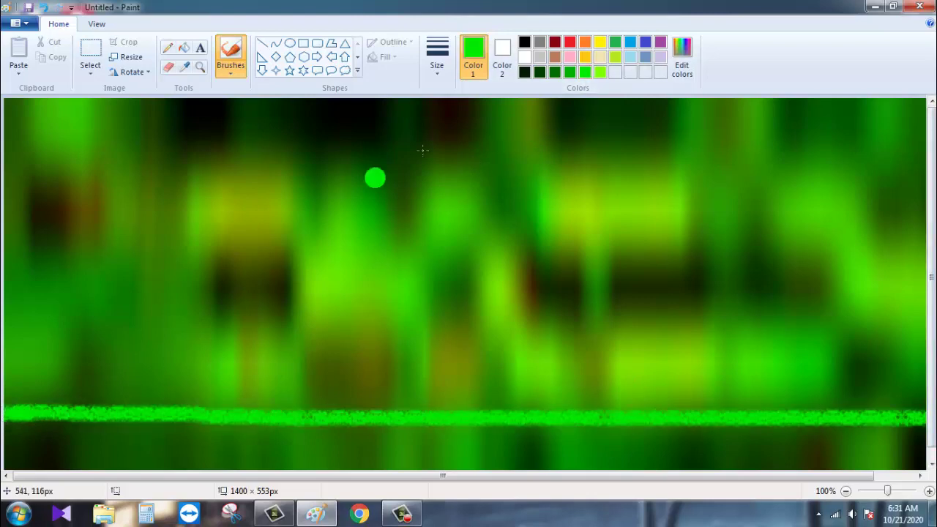
left_click_drag(12, 425, 920, 421)
left_click_drag(204, 420, 85, 425)
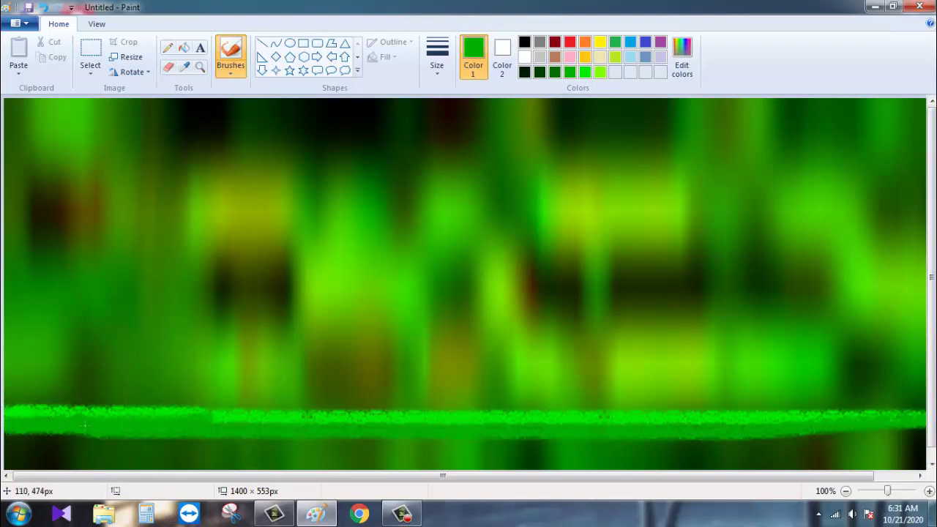
Step: Fill the ground below the medium green band with progressively darker green crayon bands down to the canvas's bottom edge
left_click(555, 72)
mouse_move(314, 441)
left_mouse_down()
mouse_move(303, 439)
mouse_move(925, 433)
left_mouse_up()
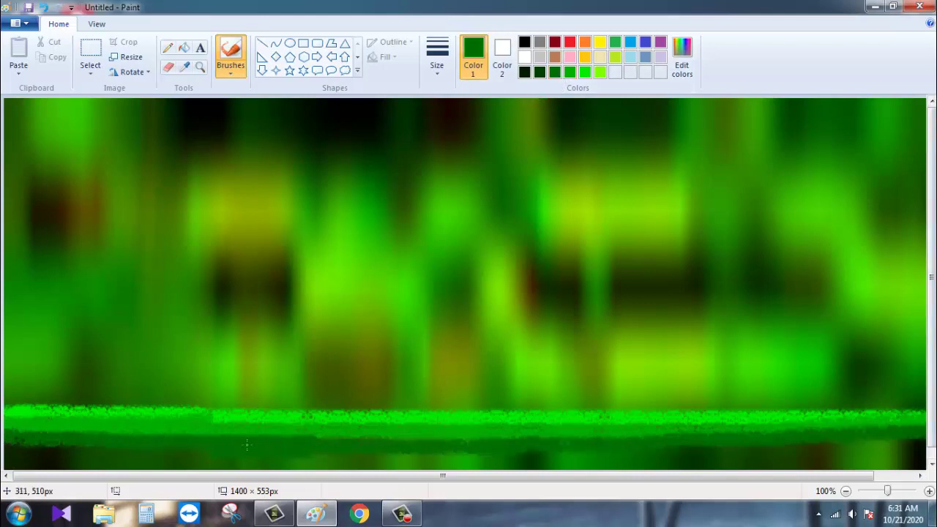
left_click(543, 72)
mouse_move(311, 457)
left_mouse_down()
mouse_move(95, 456)
mouse_move(727, 454)
mouse_move(813, 442)
left_mouse_up()
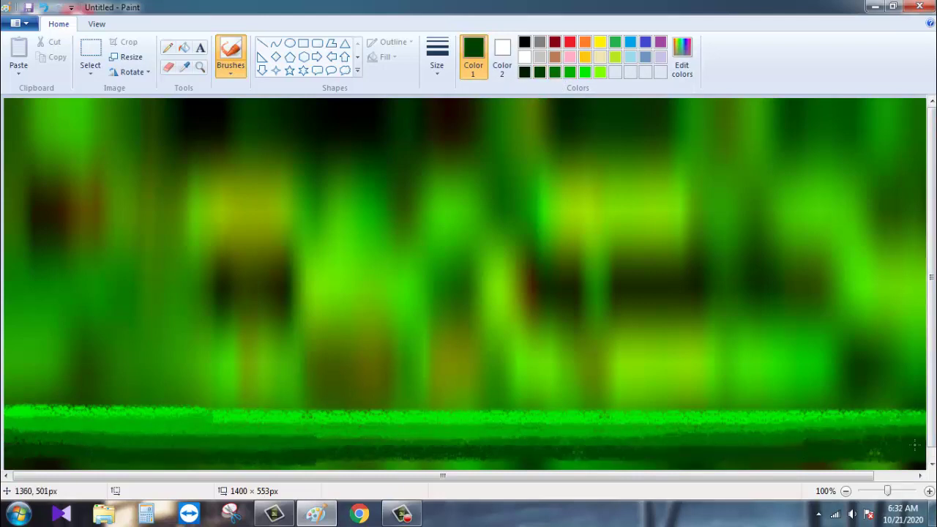
left_click(525, 72)
mouse_move(352, 455)
left_mouse_down()
mouse_move(22, 460)
mouse_move(253, 469)
mouse_move(335, 456)
mouse_move(853, 429)
left_mouse_up()
Step: Draw a dense row of lime green grass blades along the ground's upper edge across the whole canvas with Calligraphy brush 1
left_click(240, 71)
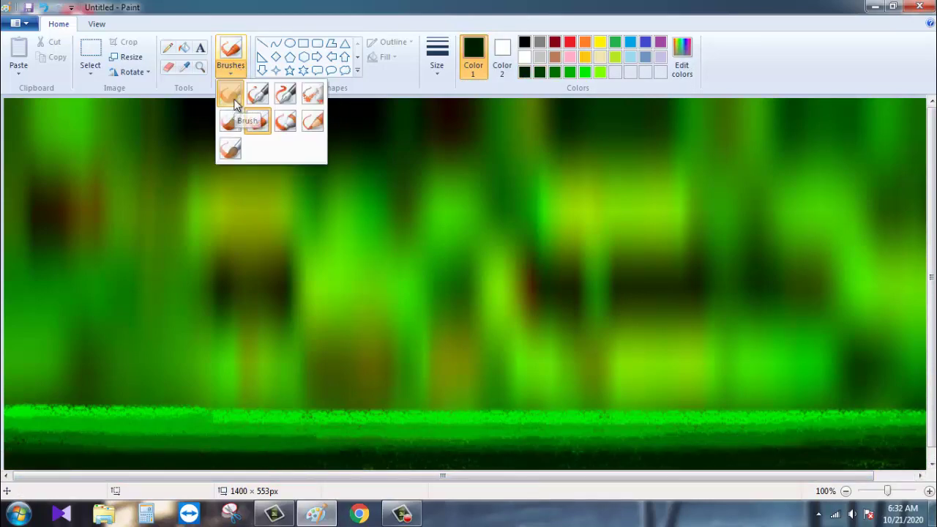
left_click(259, 94)
left_click(601, 72)
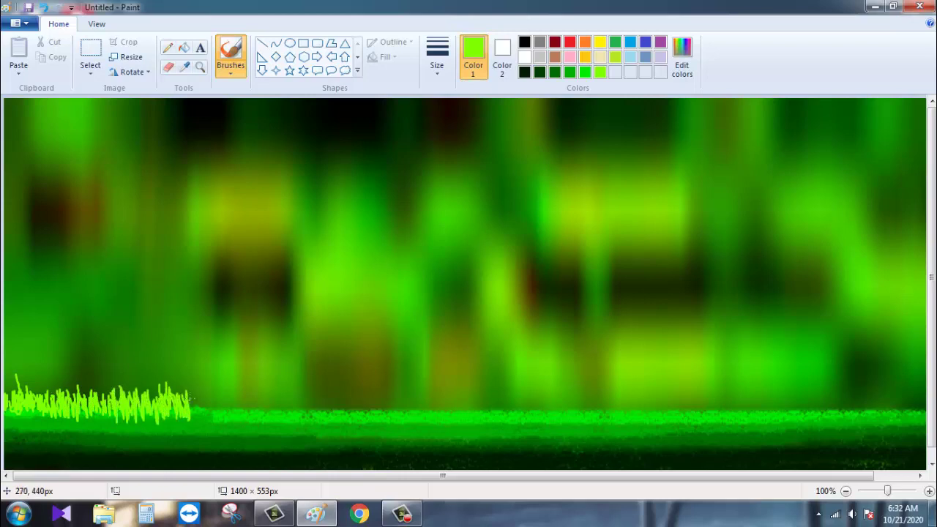
left_click_drag(203, 386, 250, 422)
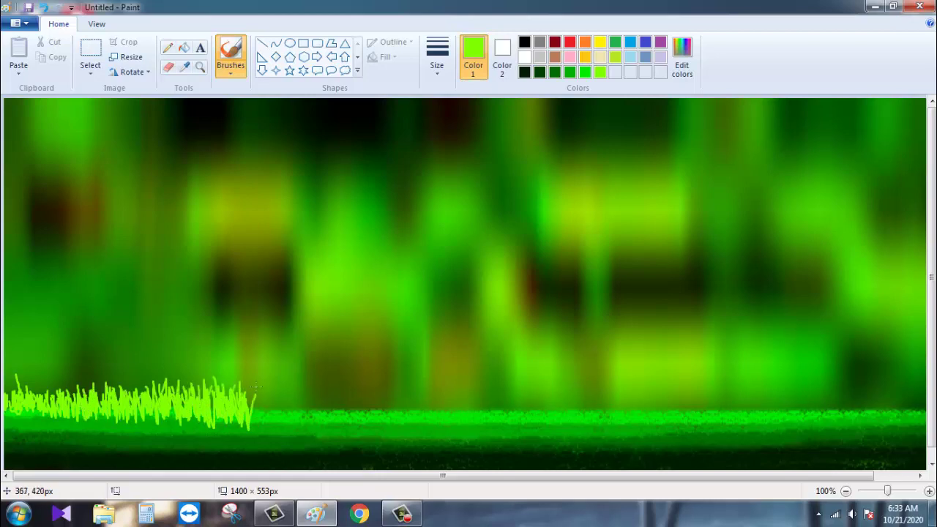
mouse_move(289, 409)
left_mouse_down()
mouse_move(312, 396)
mouse_move(359, 421)
left_mouse_up()
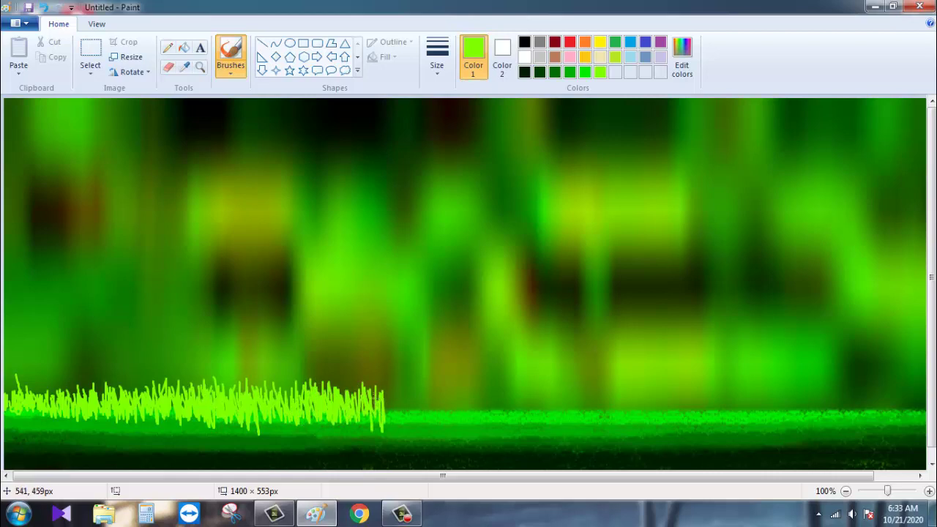
left_click_drag(394, 410, 429, 403)
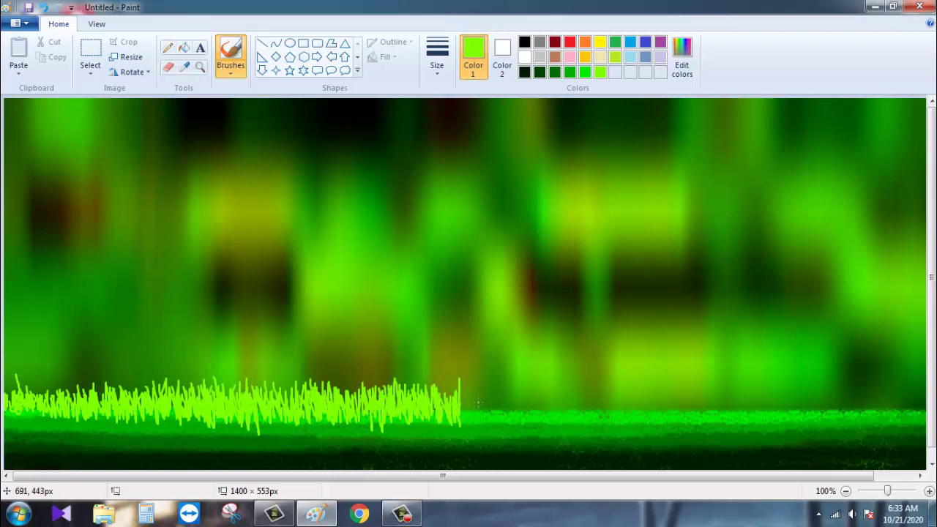
mouse_move(478, 402)
left_mouse_down()
mouse_move(529, 407)
mouse_move(492, 404)
left_mouse_up()
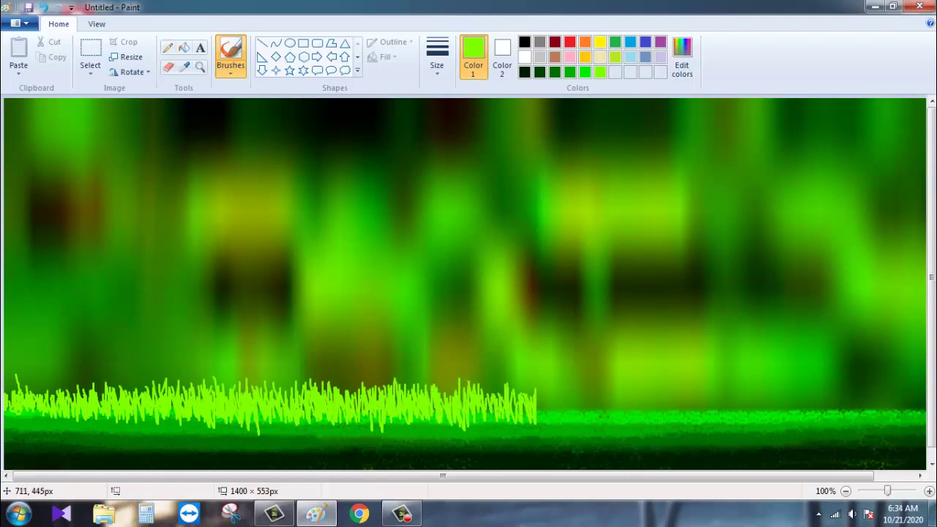
left_click_drag(563, 414, 546, 411)
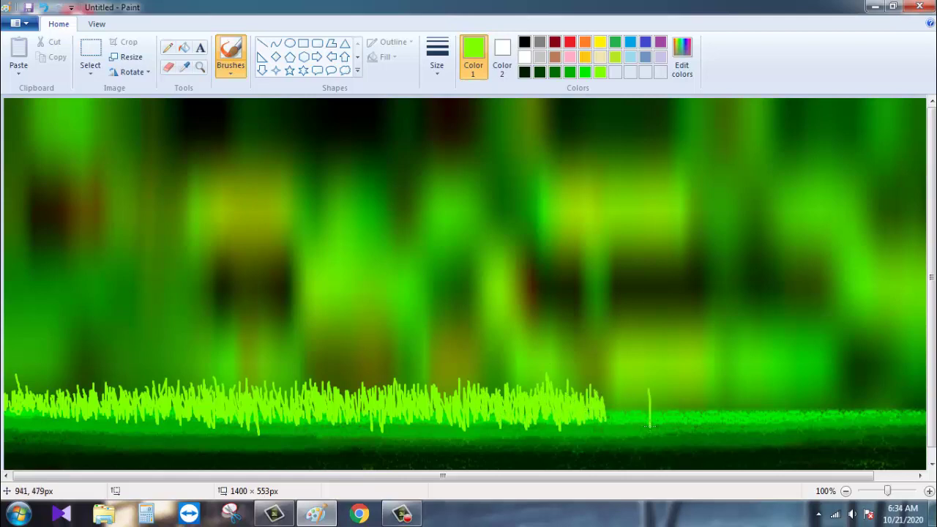
left_click_drag(637, 393, 614, 412)
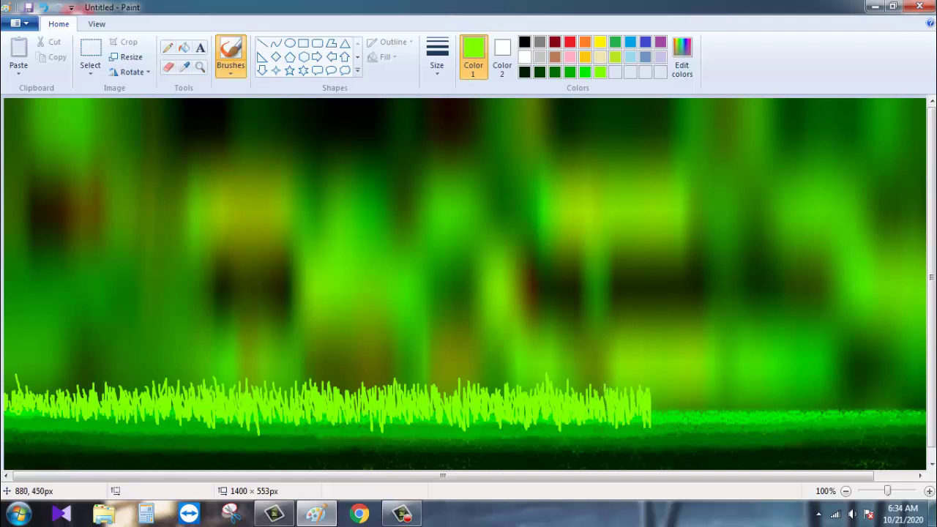
left_click_drag(669, 385, 678, 413)
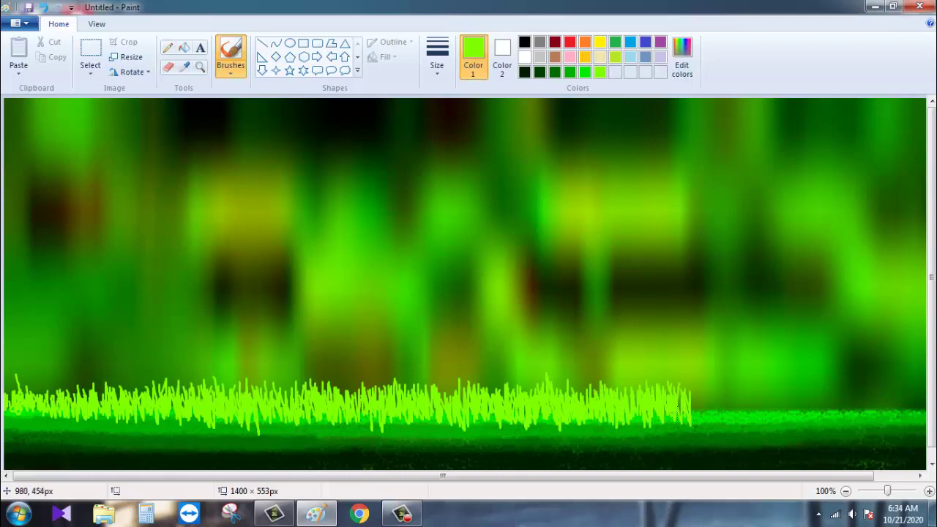
left_click_drag(736, 406, 715, 376)
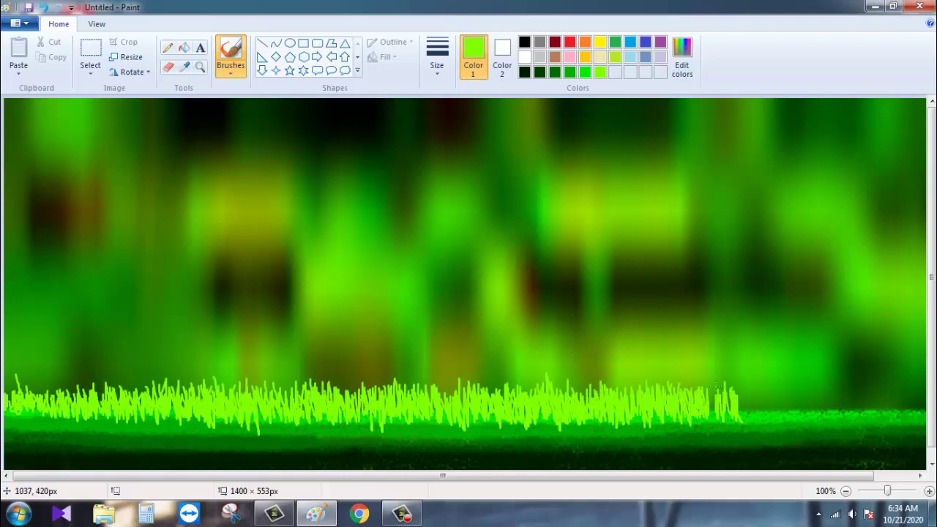
mouse_move(766, 413)
left_mouse_down()
mouse_move(738, 406)
mouse_move(769, 387)
mouse_move(822, 384)
mouse_move(790, 377)
mouse_move(871, 420)
mouse_move(921, 416)
mouse_move(871, 390)
mouse_move(839, 420)
mouse_move(850, 420)
left_mouse_up()
mouse_move(851, 420)
left_mouse_down()
mouse_move(872, 370)
mouse_move(913, 379)
left_mouse_up()
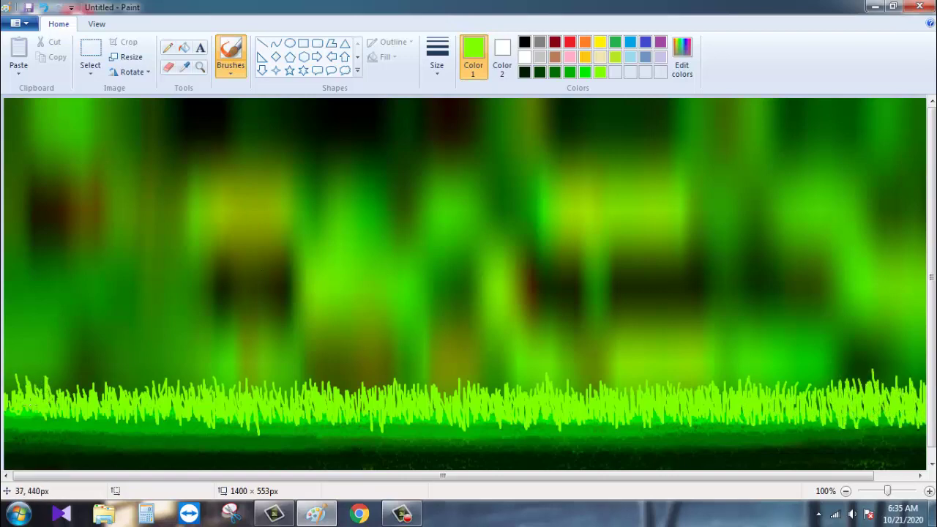
Step: Draw a second layer of bright green grass blades just below the lime ones across the full width
left_click(584, 71)
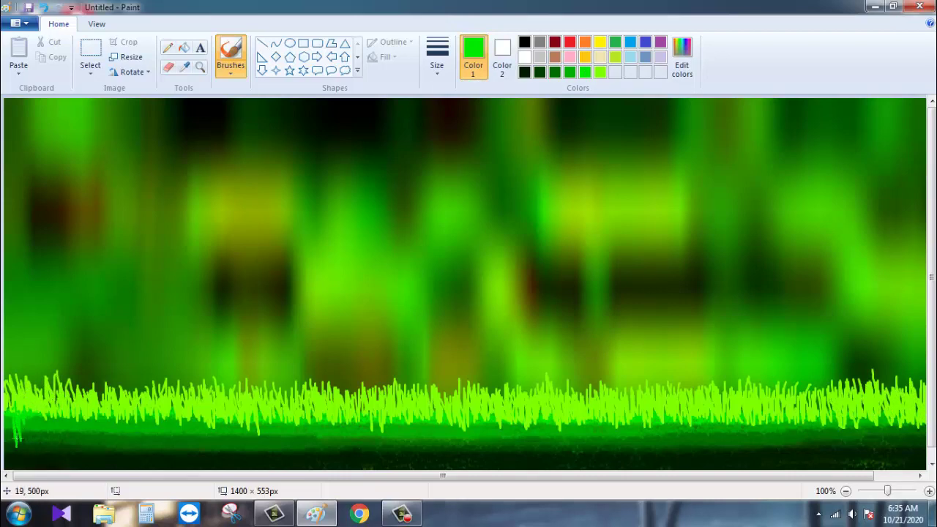
mouse_move(57, 421)
left_mouse_down()
mouse_move(54, 393)
mouse_move(109, 396)
mouse_move(156, 439)
mouse_move(147, 442)
mouse_move(198, 431)
mouse_move(238, 445)
mouse_move(358, 429)
mouse_move(374, 414)
mouse_move(462, 439)
mouse_move(504, 419)
mouse_move(563, 427)
mouse_move(600, 416)
mouse_move(611, 432)
mouse_move(688, 432)
mouse_move(830, 418)
mouse_move(777, 412)
left_mouse_up()
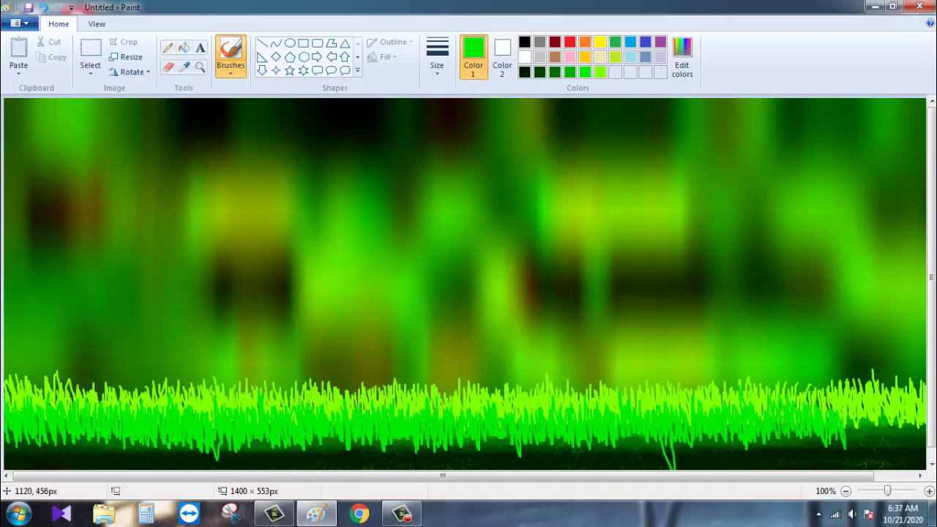
mouse_move(885, 418)
left_mouse_down()
mouse_move(905, 420)
mouse_move(921, 403)
left_mouse_up()
Step: Draw a third layer of medium green grass blades beneath the bright green ones across the full width
left_click(569, 72)
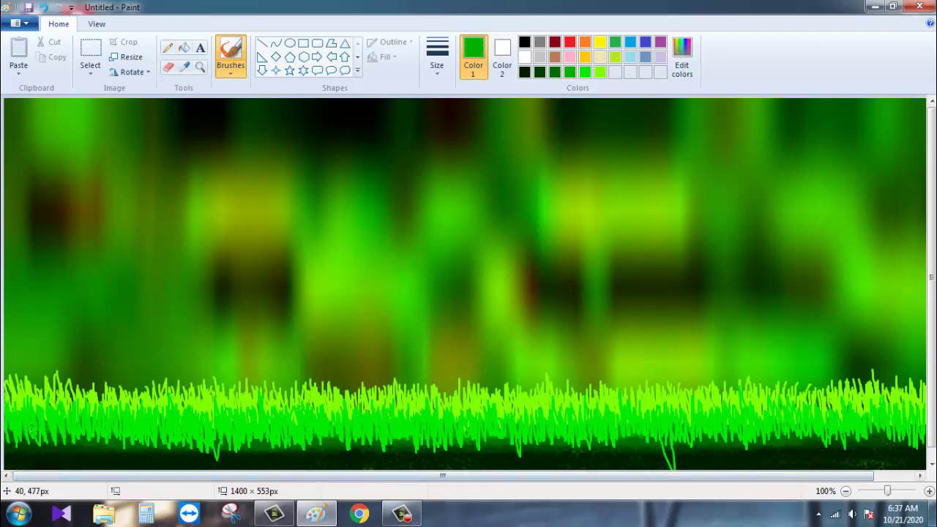
mouse_move(25, 432)
left_mouse_down()
mouse_move(14, 458)
mouse_move(60, 435)
mouse_move(111, 451)
mouse_move(168, 451)
mouse_move(104, 461)
left_mouse_up()
mouse_move(169, 436)
left_mouse_down()
mouse_move(240, 461)
mouse_move(249, 439)
mouse_move(322, 443)
mouse_move(318, 432)
mouse_move(288, 441)
left_mouse_up()
mouse_move(348, 442)
left_mouse_down()
mouse_move(411, 443)
mouse_move(392, 413)
mouse_move(485, 413)
mouse_move(541, 424)
mouse_move(427, 430)
mouse_move(555, 458)
left_mouse_up()
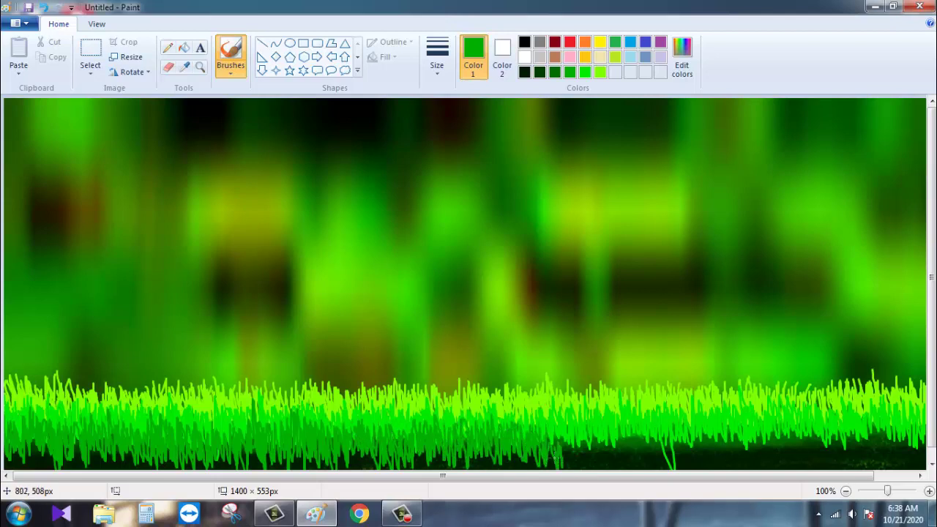
mouse_move(568, 422)
left_mouse_down()
mouse_move(612, 439)
mouse_move(655, 436)
mouse_move(618, 443)
mouse_move(670, 452)
mouse_move(670, 427)
mouse_move(718, 414)
mouse_move(749, 440)
mouse_move(823, 439)
mouse_move(751, 442)
left_mouse_up()
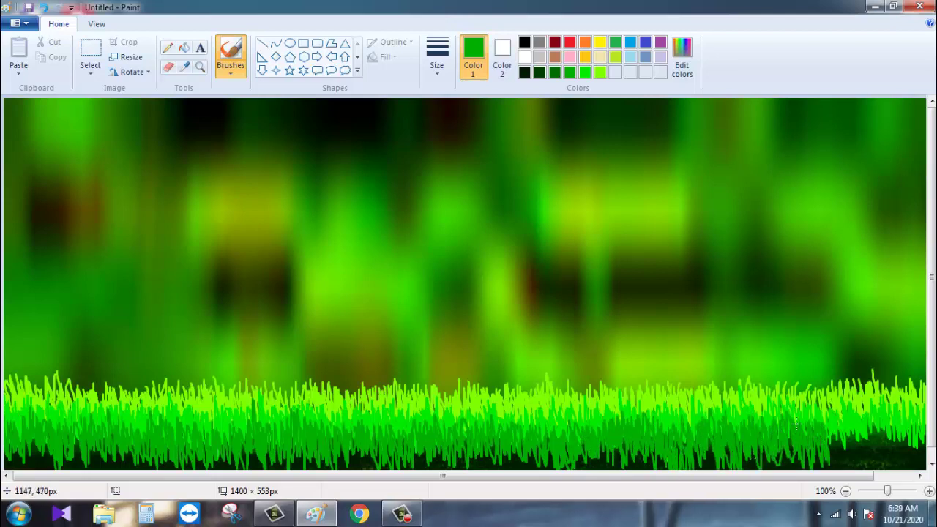
mouse_move(825, 429)
left_mouse_down()
mouse_move(841, 439)
mouse_move(907, 439)
mouse_move(921, 450)
left_mouse_up()
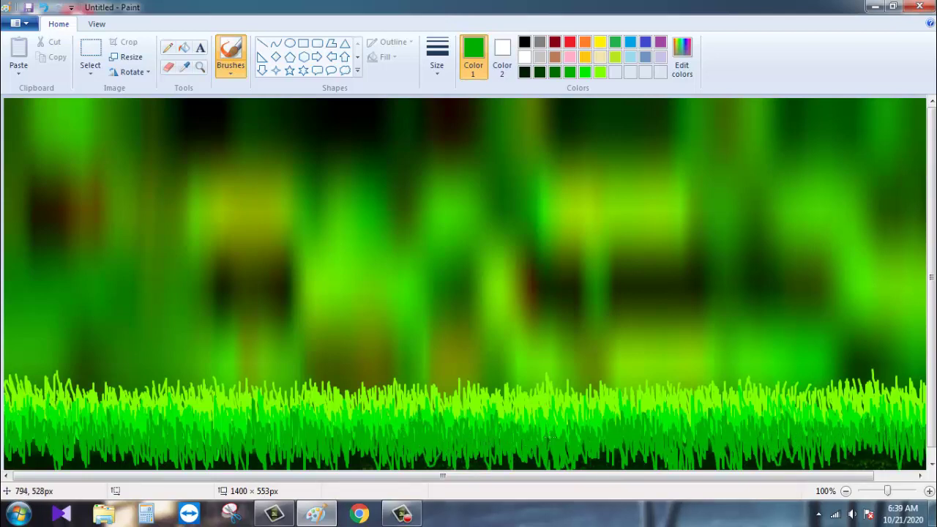
Step: Fill the bottom of the grass with dark green blades, adding very dark green ones along the lower edge
left_click(554, 72)
mouse_move(33, 447)
left_mouse_down()
mouse_move(67, 432)
mouse_move(113, 459)
mouse_move(135, 438)
mouse_move(129, 465)
mouse_move(163, 440)
mouse_move(145, 463)
mouse_move(177, 455)
left_mouse_up()
left_click_drag(32, 448, 356, 450)
mouse_move(357, 489)
left_mouse_down()
mouse_move(333, 450)
mouse_move(178, 449)
left_mouse_up()
mouse_move(70, 461)
left_mouse_down()
mouse_move(388, 470)
mouse_move(458, 445)
mouse_move(520, 454)
mouse_move(347, 453)
mouse_move(613, 450)
mouse_move(659, 490)
mouse_move(698, 439)
mouse_move(742, 448)
mouse_move(787, 439)
mouse_move(858, 472)
mouse_move(798, 457)
mouse_move(915, 450)
mouse_move(842, 445)
left_mouse_up()
left_click(541, 73)
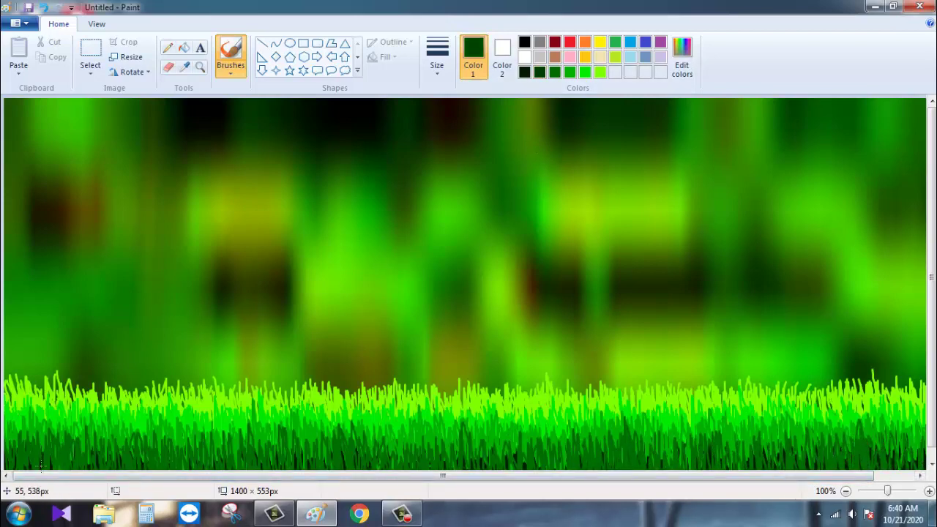
mouse_move(12, 457)
left_mouse_down()
mouse_move(94, 447)
mouse_move(135, 492)
mouse_move(151, 460)
mouse_move(190, 467)
mouse_move(265, 446)
mouse_move(355, 477)
mouse_move(386, 465)
mouse_move(528, 469)
mouse_move(668, 456)
mouse_move(921, 463)
left_mouse_up()
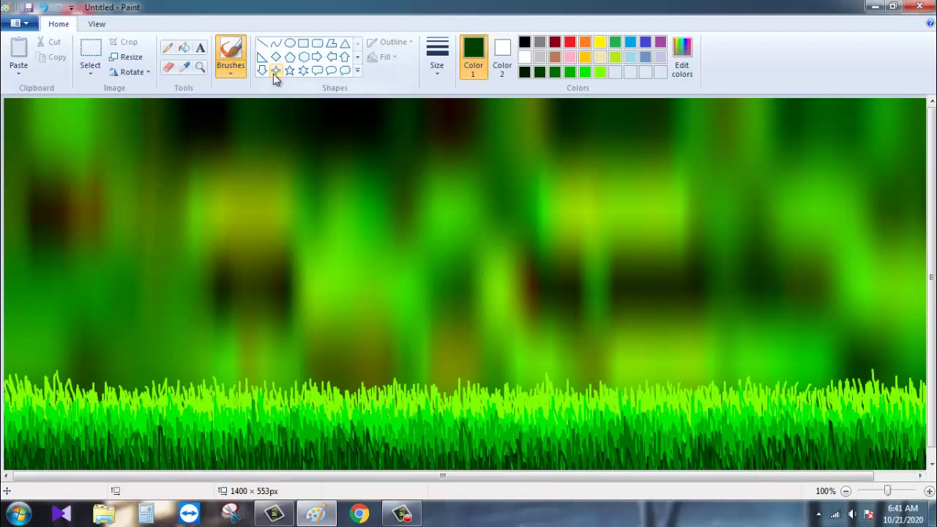
Step: Paint nine curved plant stems rising from the grass across the canvas in very dark green with a thin Oil brush
left_click(229, 75)
left_click(232, 123)
left_click(447, 70)
left_click(464, 95)
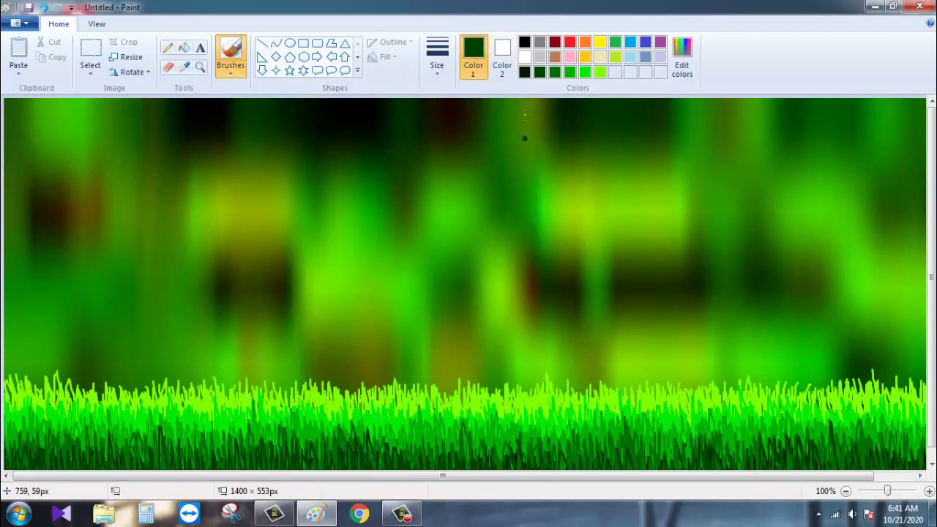
left_click(525, 72)
left_click(539, 72)
left_click_drag(344, 281, 396, 448)
mouse_move(501, 314)
left_mouse_down()
mouse_move(458, 381)
mouse_move(428, 489)
left_mouse_up()
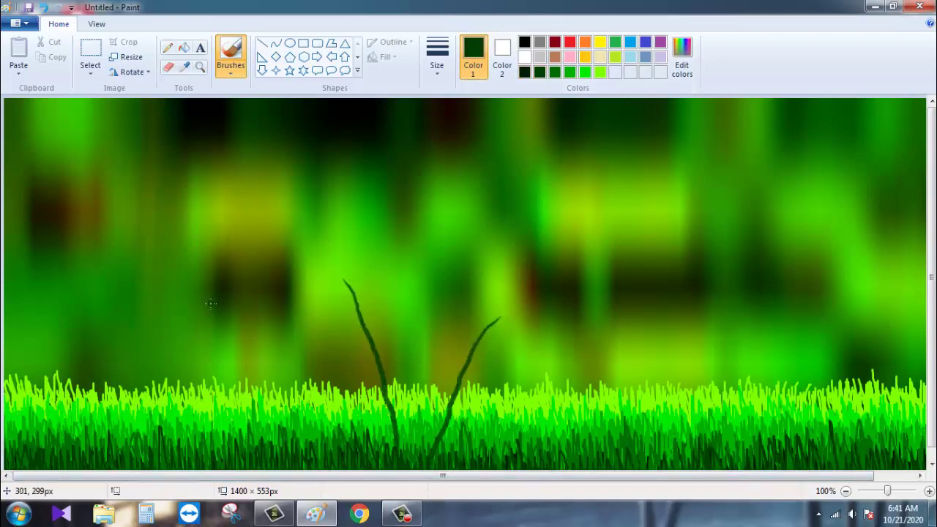
mouse_move(215, 314)
left_mouse_down()
mouse_move(257, 357)
mouse_move(329, 475)
left_mouse_up()
left_click_drag(114, 297, 209, 486)
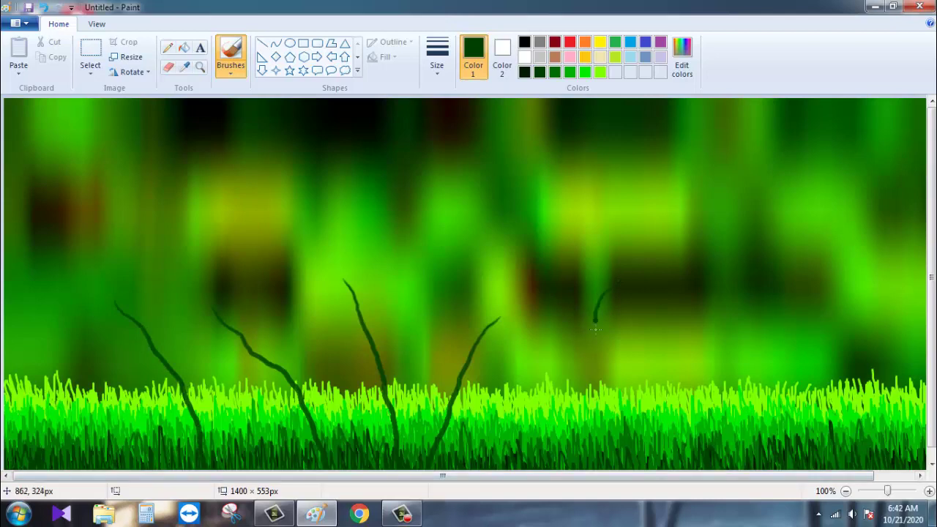
left_click_drag(595, 329, 501, 470)
left_click_drag(732, 298, 626, 473)
mouse_move(902, 296)
left_mouse_down()
mouse_move(833, 351)
mouse_move(738, 469)
left_mouse_up()
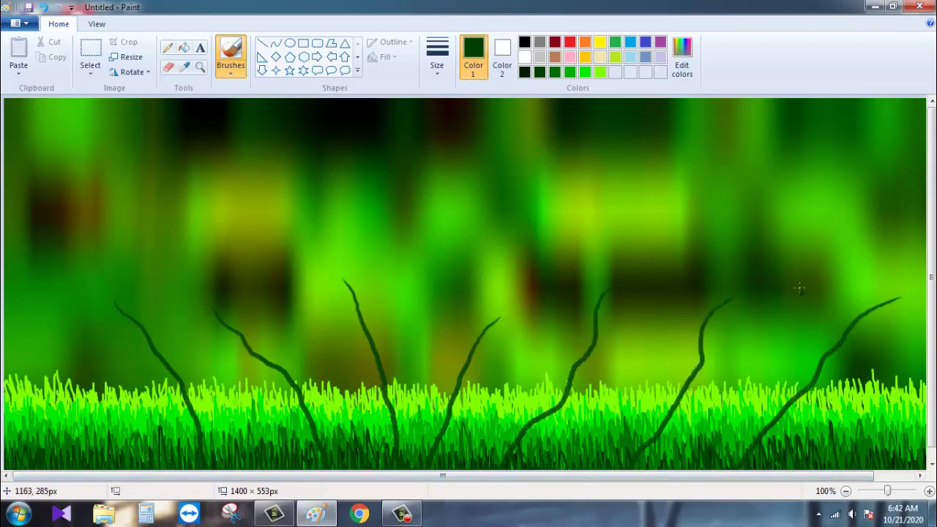
left_click_drag(799, 288, 893, 461)
left_click_drag(50, 276, 36, 468)
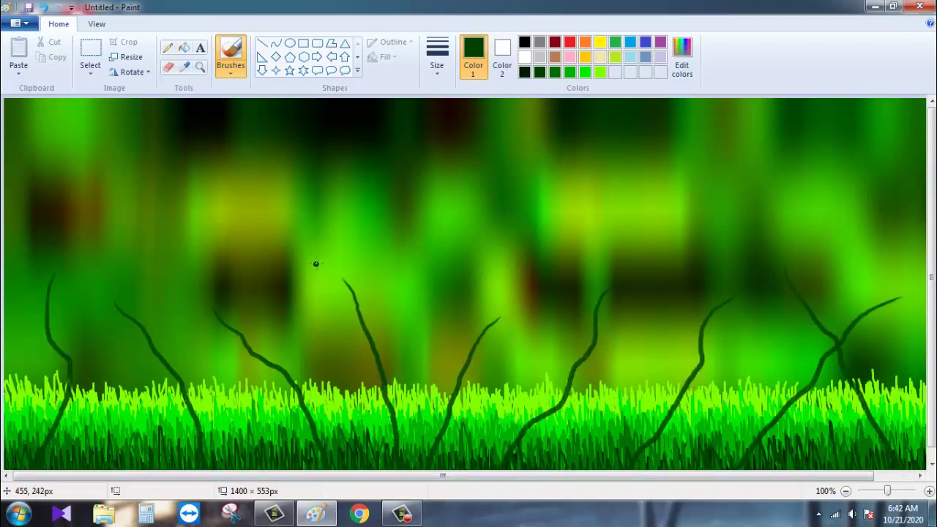
Step: Trace over all the plant stems in the darkest, near-black green to thicken and shade them
left_click(524, 72)
left_click_drag(345, 281, 399, 461)
left_click_drag(507, 317, 421, 468)
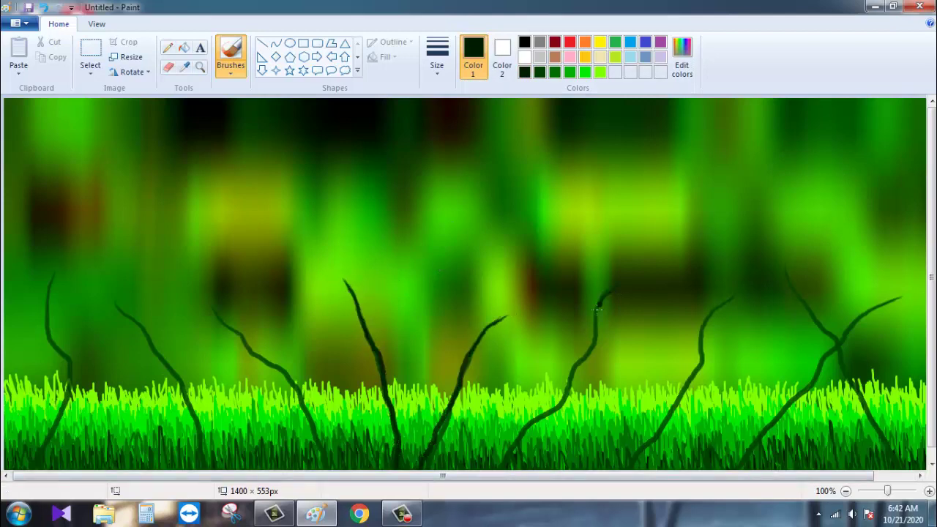
mouse_move(597, 308)
left_mouse_down()
mouse_move(548, 413)
mouse_move(501, 472)
left_mouse_up()
left_click_drag(735, 297, 627, 472)
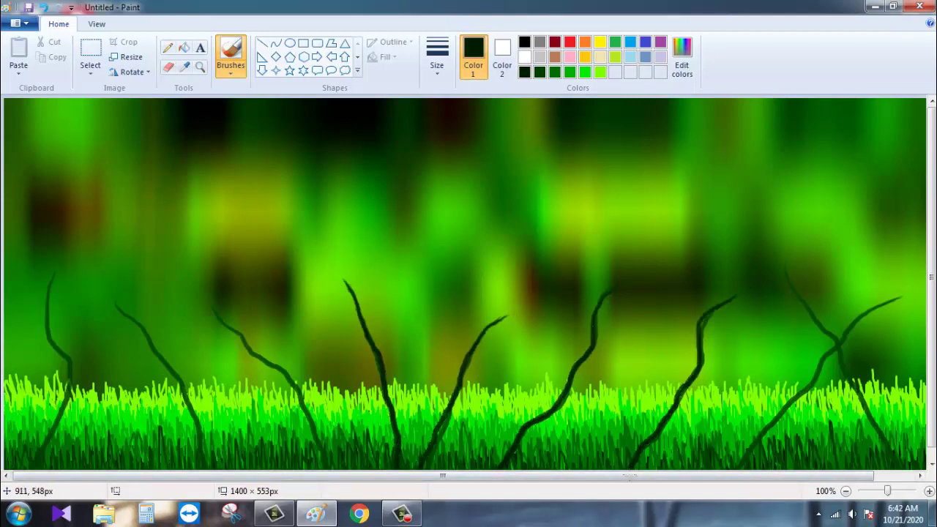
mouse_move(791, 291)
left_mouse_down()
mouse_move(829, 336)
mouse_move(895, 469)
left_mouse_up()
left_click_drag(899, 298, 728, 470)
mouse_move(214, 309)
left_mouse_down()
mouse_move(264, 366)
mouse_move(328, 483)
left_mouse_up()
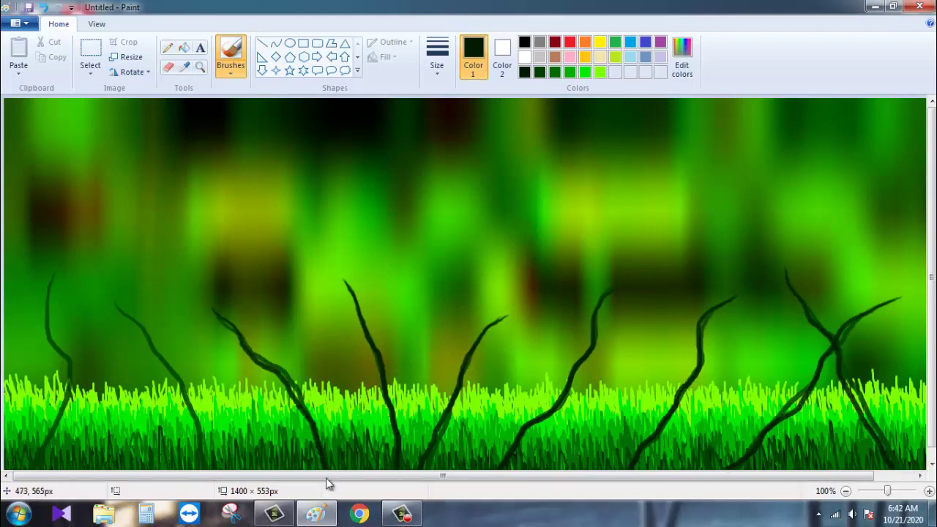
left_click_drag(117, 301, 204, 448)
mouse_move(53, 278)
left_mouse_down()
mouse_move(67, 355)
mouse_move(43, 468)
left_mouse_up()
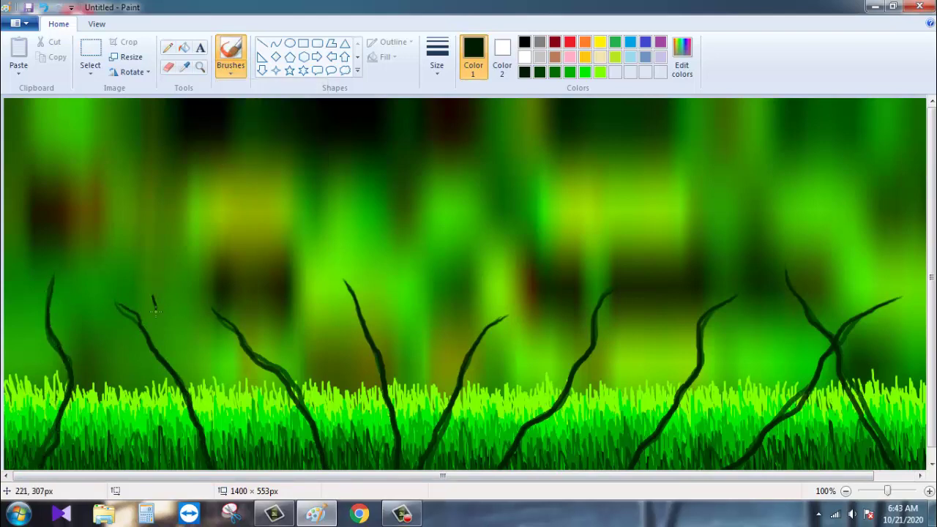
Step: Paint thin near-black green side branches on the three leftmost plant stems
left_click_drag(155, 310, 184, 389)
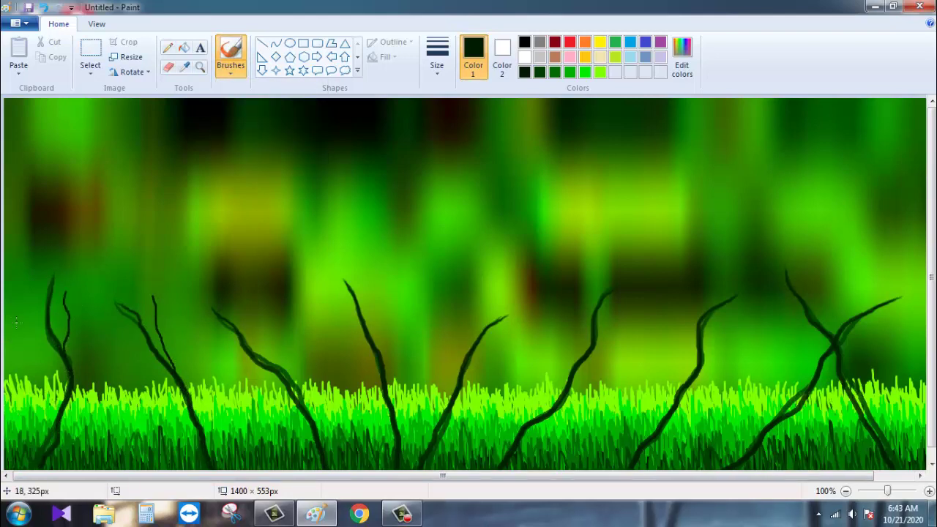
mouse_move(20, 289)
left_mouse_down()
mouse_move(63, 385)
mouse_move(77, 380)
mouse_move(57, 438)
left_mouse_up()
mouse_move(117, 337)
left_mouse_down()
mouse_move(153, 359)
mouse_move(161, 390)
mouse_move(194, 426)
left_mouse_up()
left_click_drag(220, 366, 201, 425)
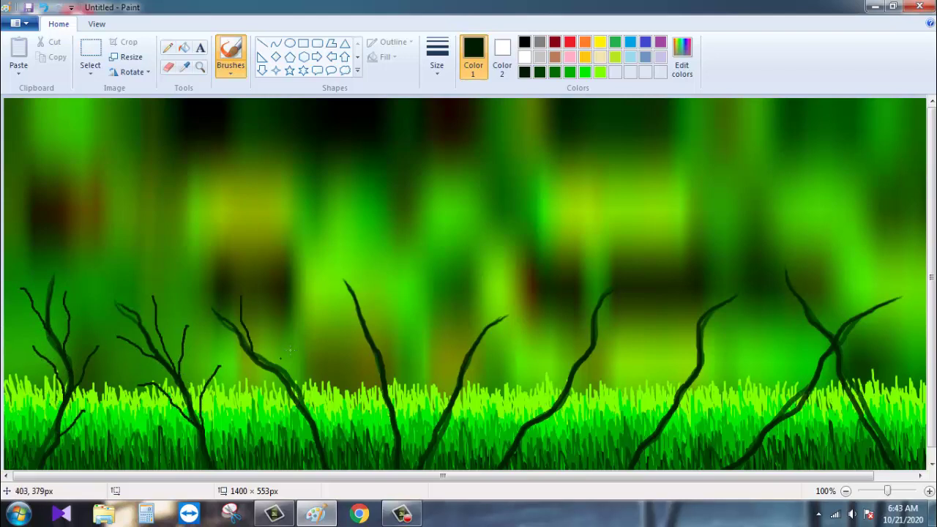
left_click_drag(292, 333, 305, 414)
mouse_move(226, 381)
left_mouse_down()
mouse_move(278, 404)
mouse_move(317, 448)
left_mouse_up()
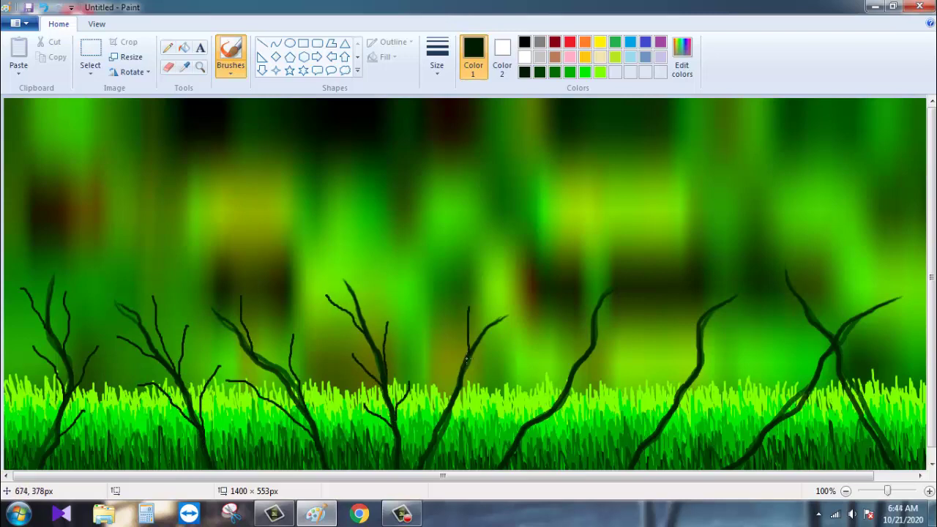
Step: Paint near-black green side branches on the middle and right-hand plant stems, including the two crossing stems
left_click_drag(506, 355, 461, 380)
left_click_drag(476, 399, 439, 423)
left_click_drag(573, 306, 582, 359)
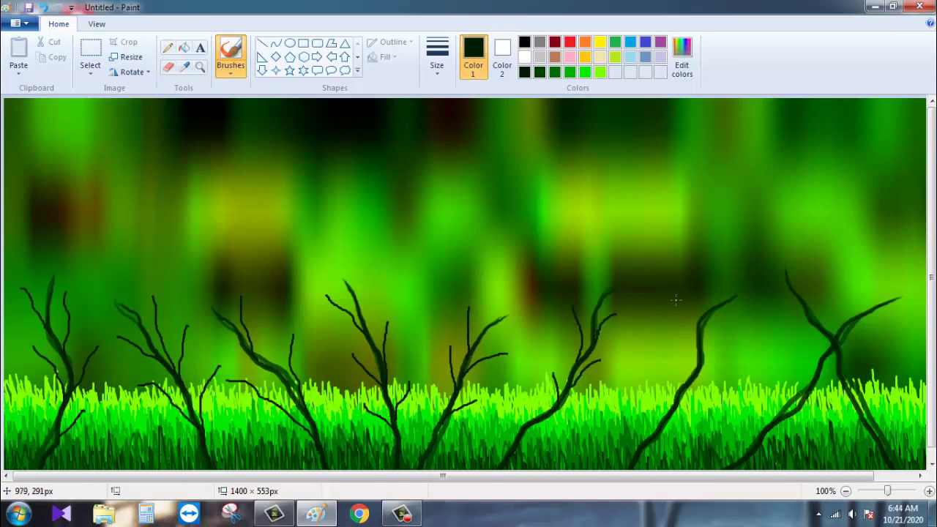
left_click_drag(676, 299, 689, 331)
left_click_drag(754, 323, 704, 358)
left_click_drag(716, 381, 685, 397)
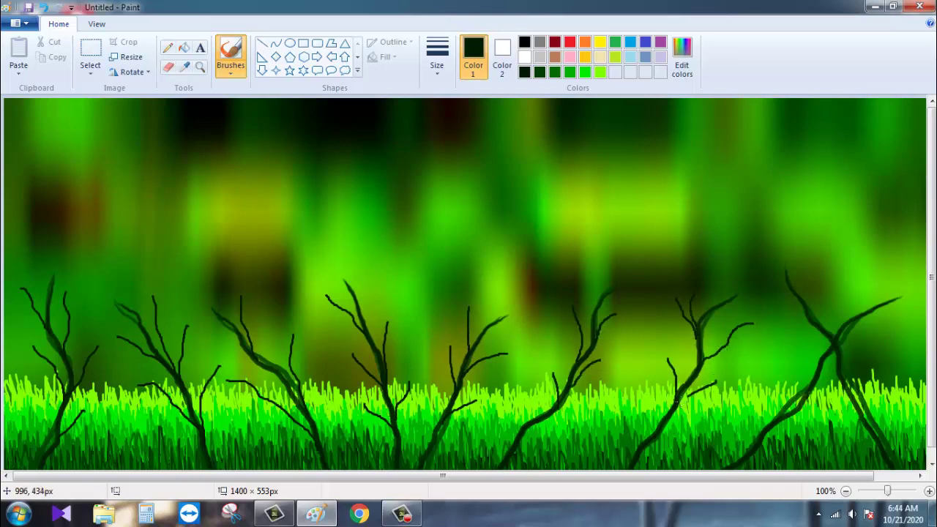
left_click_drag(811, 305, 815, 322)
left_click_drag(778, 313, 832, 355)
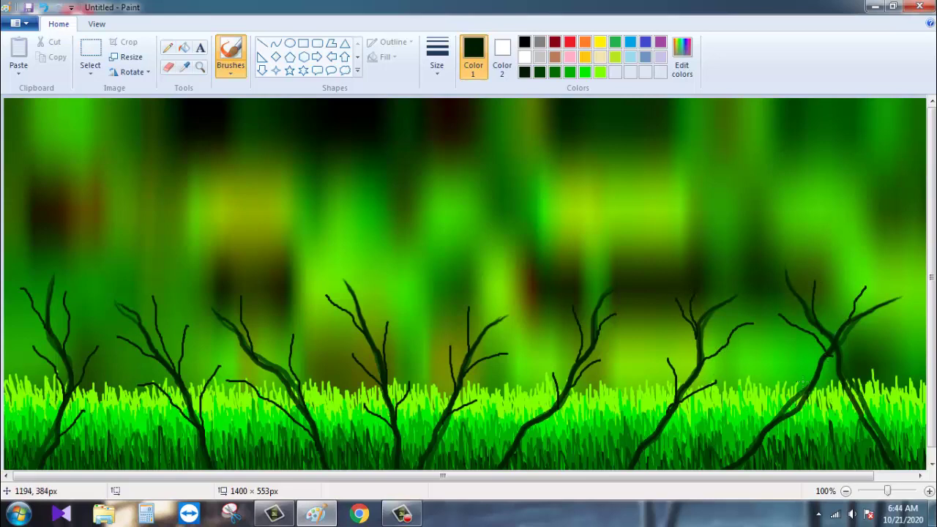
left_click_drag(729, 403, 741, 426)
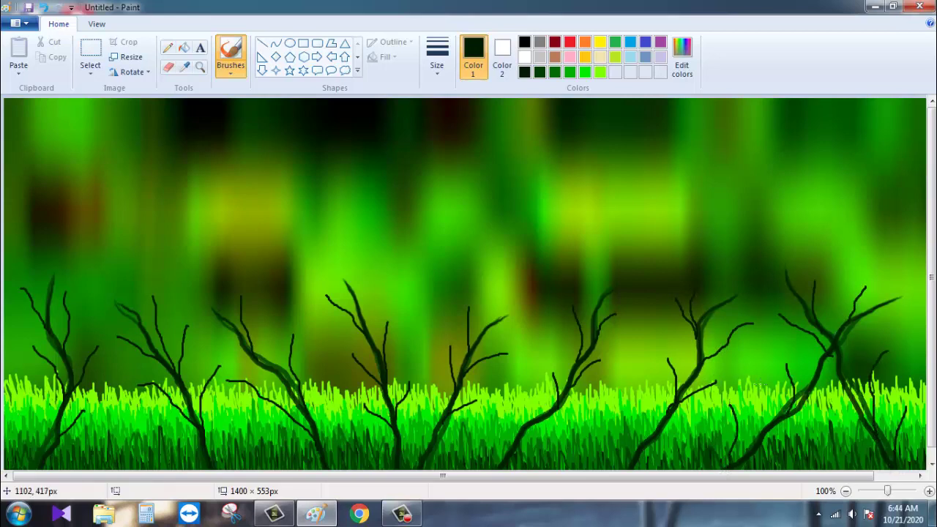
left_click_drag(761, 385, 734, 443)
Step: Thicken the side branches of the four leftmost plants by tracing over them in dark green
left_click(233, 71)
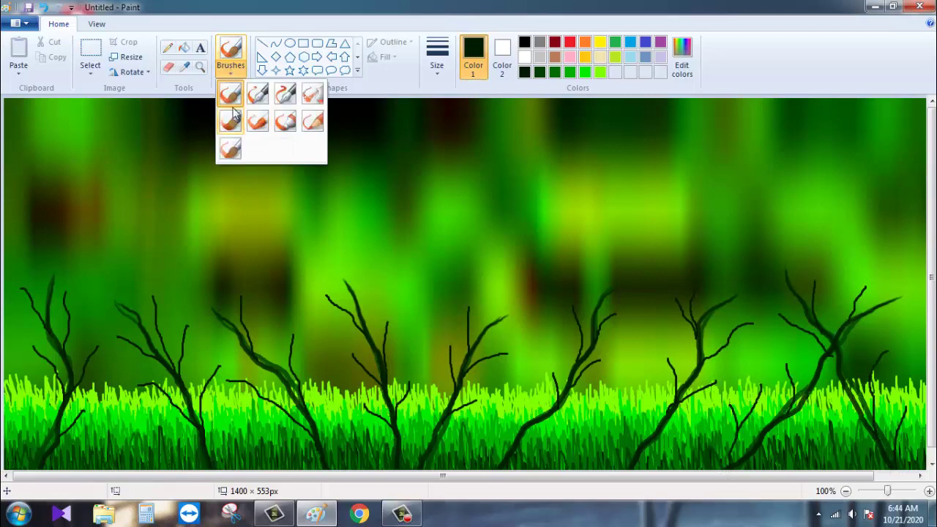
left_click(226, 67)
left_click(540, 71)
left_click_drag(389, 322, 390, 403)
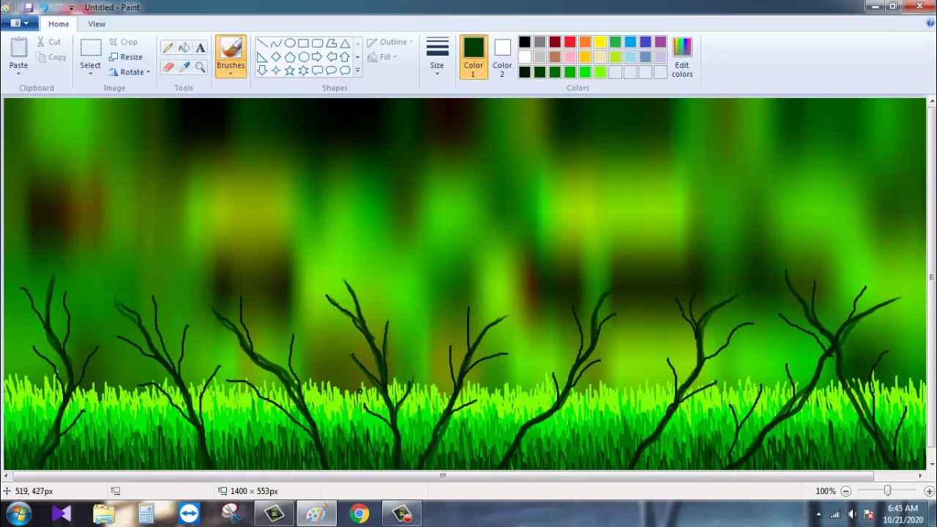
mouse_move(240, 299)
left_mouse_down()
mouse_move(264, 362)
mouse_move(299, 402)
left_mouse_up()
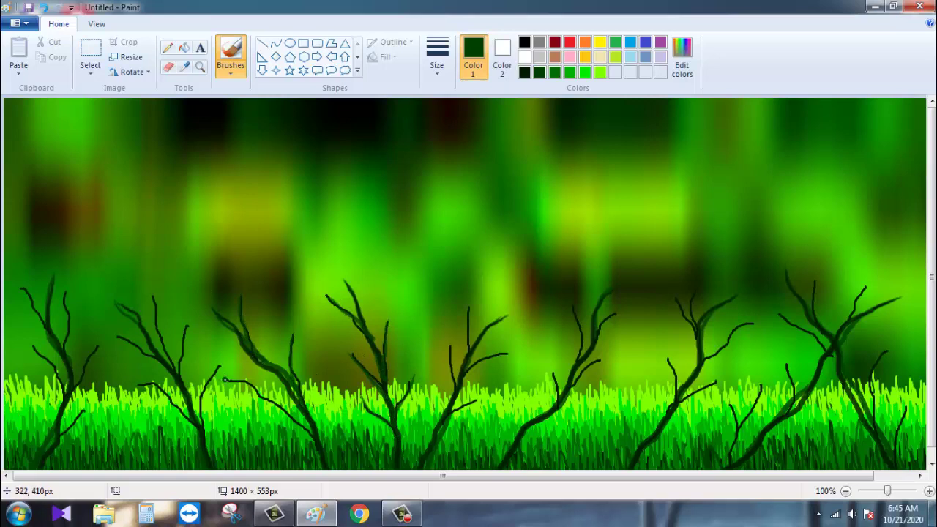
left_click_drag(228, 380, 311, 433)
left_click_drag(155, 303, 196, 421)
left_click_drag(139, 382, 204, 426)
left_click_drag(116, 335, 169, 366)
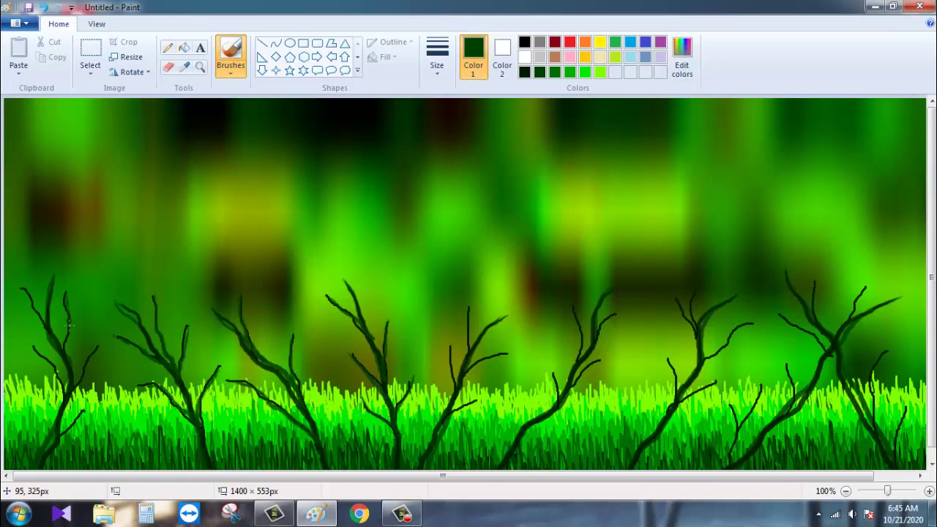
left_click_drag(82, 404, 60, 440)
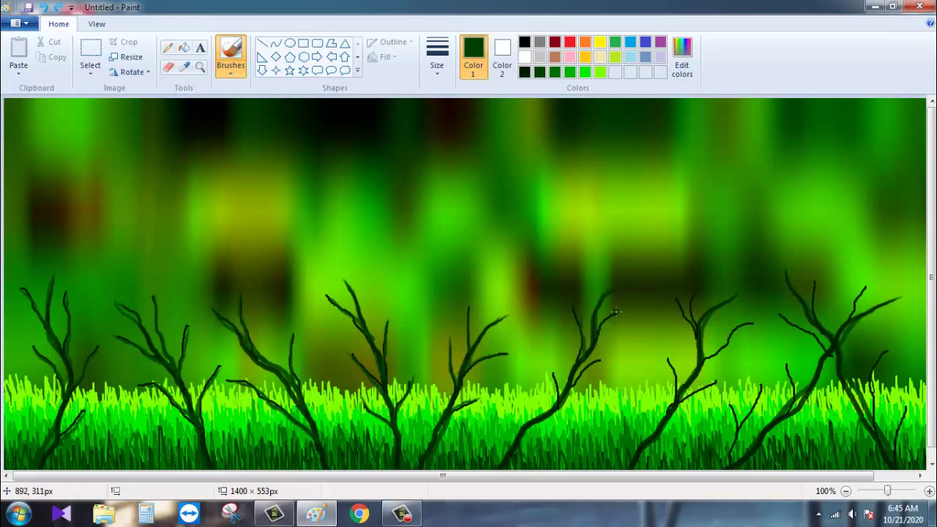
Step: Trace the side branches of the sixth plant and the plants right of it in dark green
left_click_drag(538, 359, 560, 397)
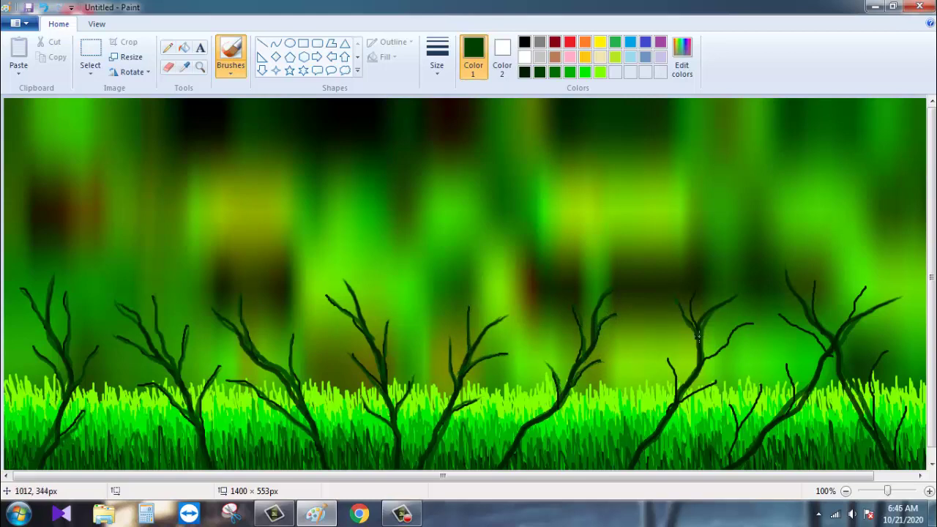
left_click_drag(661, 352, 680, 388)
mouse_move(734, 328)
left_mouse_down()
mouse_move(697, 364)
mouse_move(692, 400)
left_mouse_up()
left_click_drag(780, 317, 822, 352)
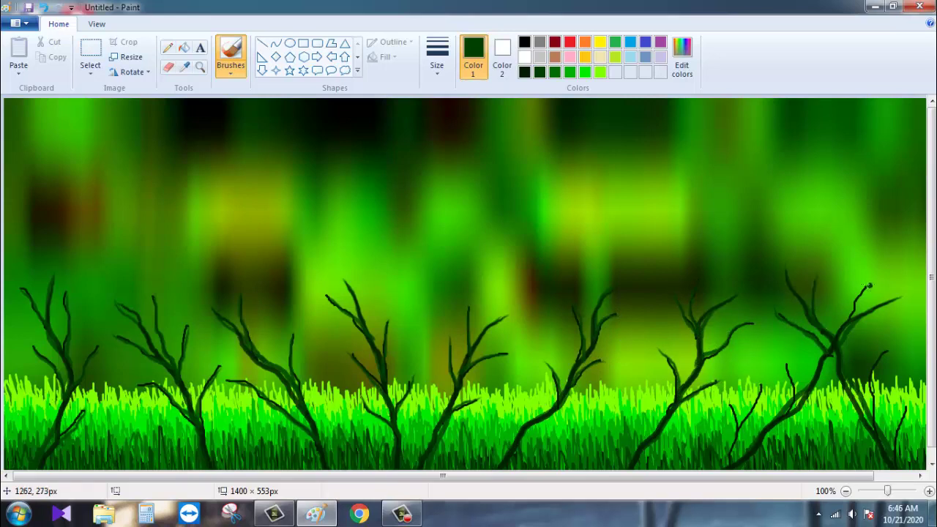
left_click_drag(868, 285, 789, 421)
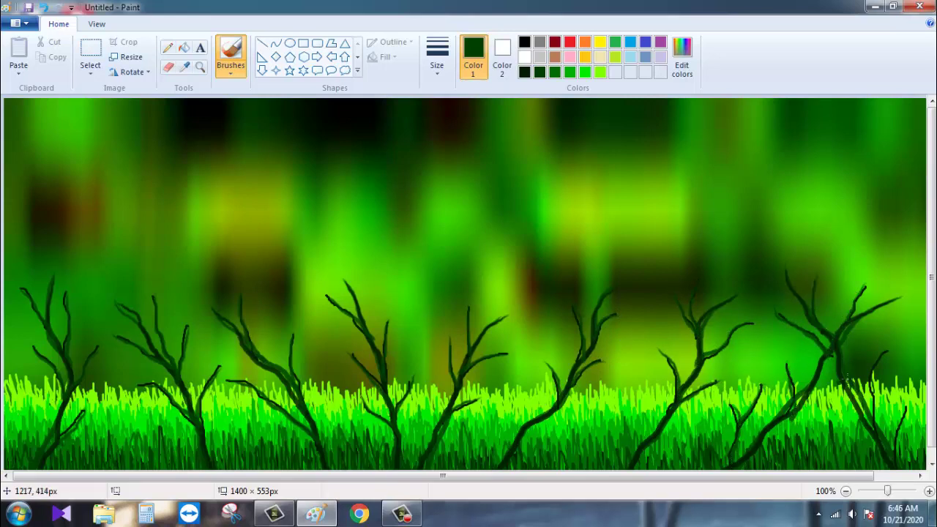
left_click_drag(869, 371, 871, 425)
Step: Add fine Pencil twigs to the fourth plant in dark green and the darkest, near-black green
left_click(167, 48)
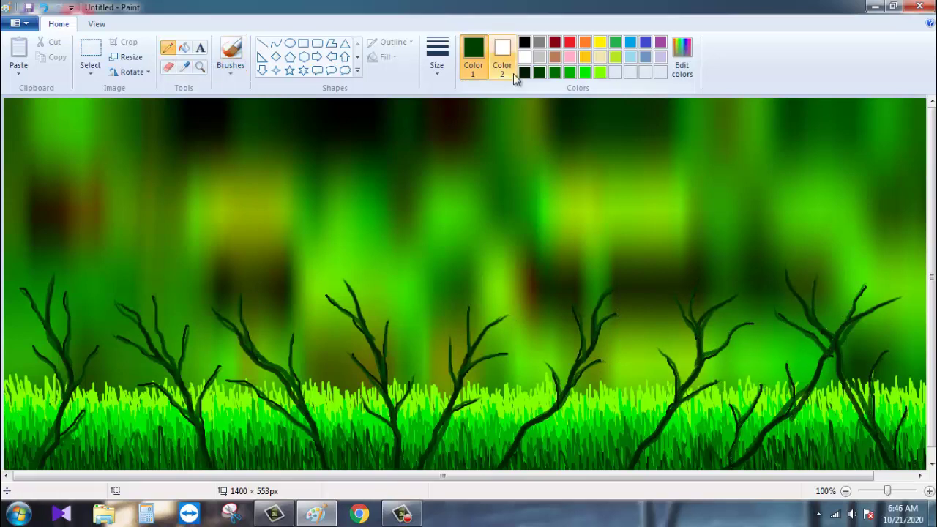
left_click_drag(363, 279, 357, 300)
left_click_drag(341, 295, 346, 307)
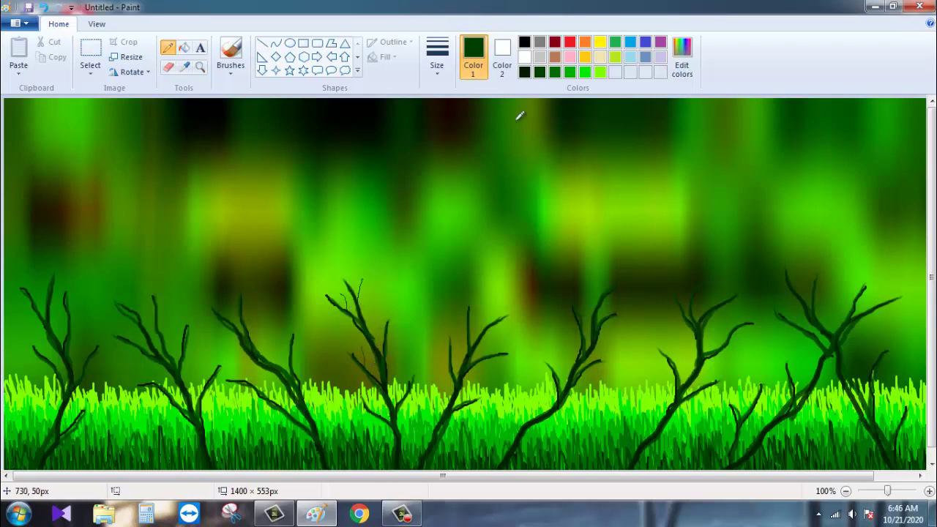
left_click(525, 72)
left_click_drag(346, 347, 355, 360)
mouse_move(398, 327)
left_mouse_down()
mouse_move(386, 359)
mouse_move(399, 399)
left_mouse_up()
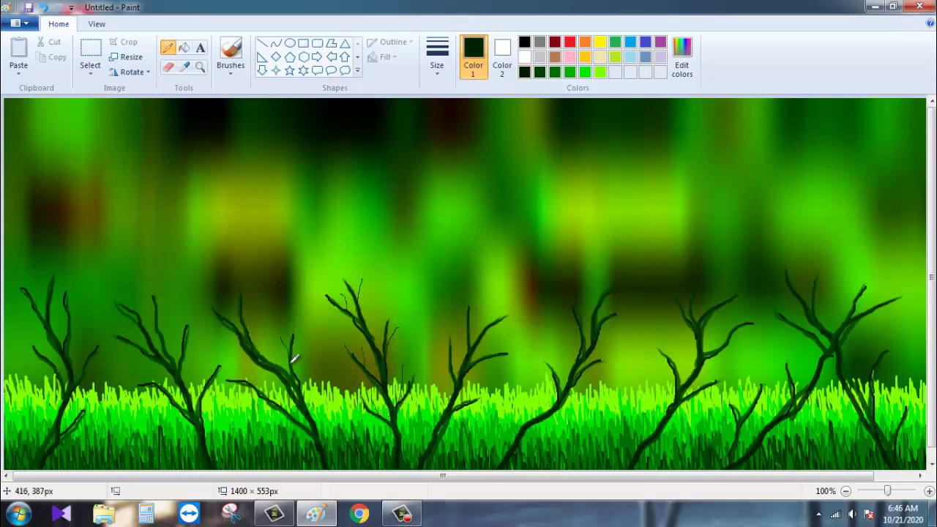
Step: Pencil fine near-black green twigs onto the branches of the three leftmost plants
left_click_drag(246, 376, 252, 383)
left_click_drag(263, 382, 269, 400)
left_click_drag(225, 355, 218, 368)
left_click_drag(212, 360, 212, 378)
left_click_drag(197, 339, 184, 360)
left_click_drag(147, 315, 135, 297)
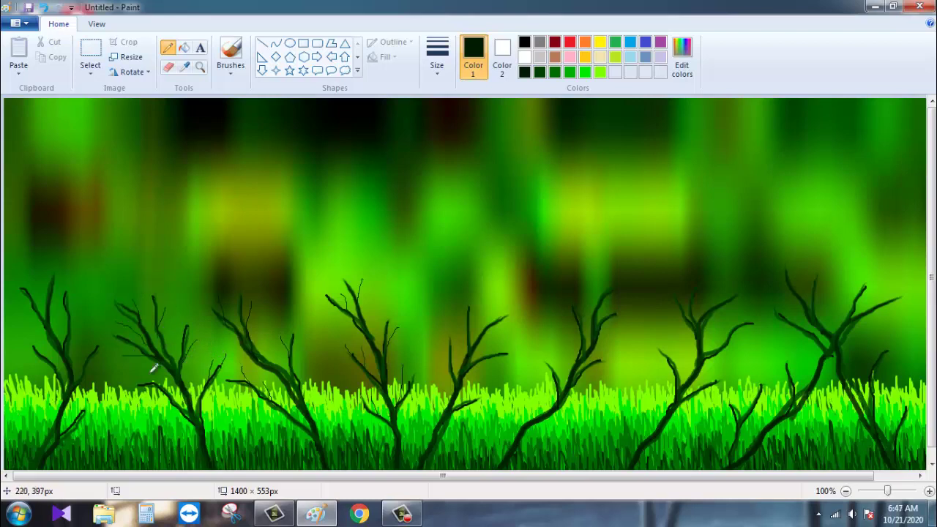
left_click_drag(25, 331, 40, 353)
left_click_drag(48, 329, 41, 355)
left_click_drag(270, 335, 281, 368)
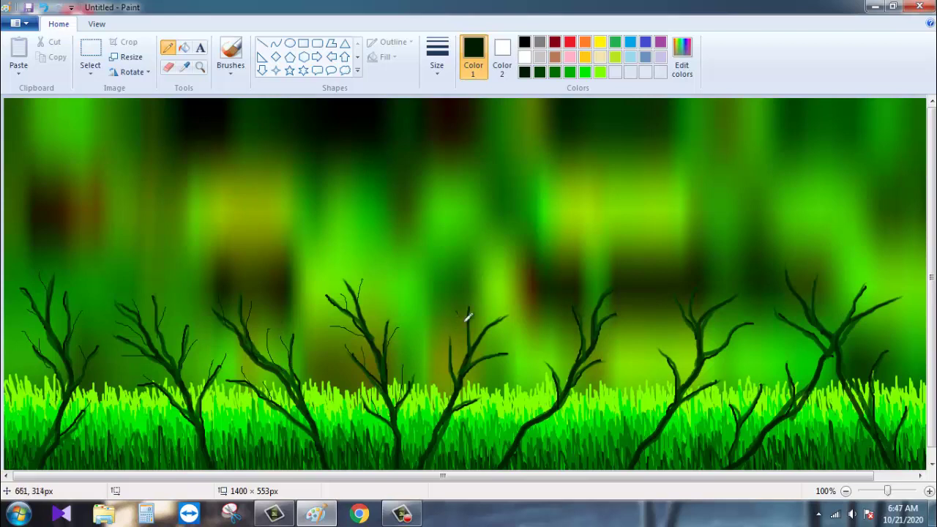
Step: Pencil fine near-black green twigs onto the fifth and sixth plants
left_click_drag(465, 321, 467, 331)
left_click_drag(434, 326, 449, 346)
left_click_drag(497, 303, 489, 354)
left_click_drag(478, 383, 465, 407)
left_click_drag(557, 345, 552, 367)
Step: Pencil fine near-black green twigs onto the seventh plant and the crossing plants near the canvas's far side
left_click_drag(671, 349, 669, 361)
left_click_drag(726, 314, 705, 325)
left_click_drag(749, 344, 722, 346)
left_click_drag(717, 381, 693, 392)
left_click_drag(723, 393, 738, 413)
left_click_drag(800, 373, 796, 392)
left_click_drag(789, 311, 796, 326)
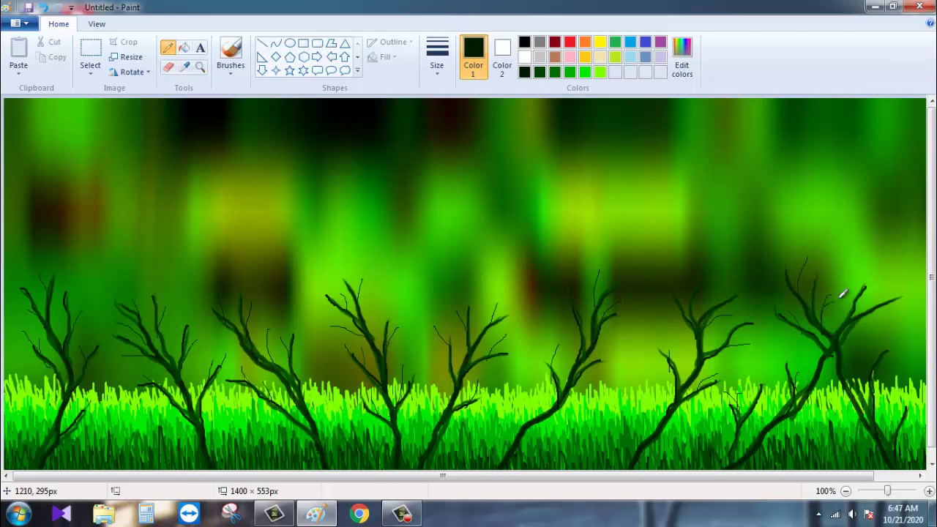
Step: Draw a small gold ellipse outline over the upper part of the fourth plant as the flower's centre
left_click(227, 71)
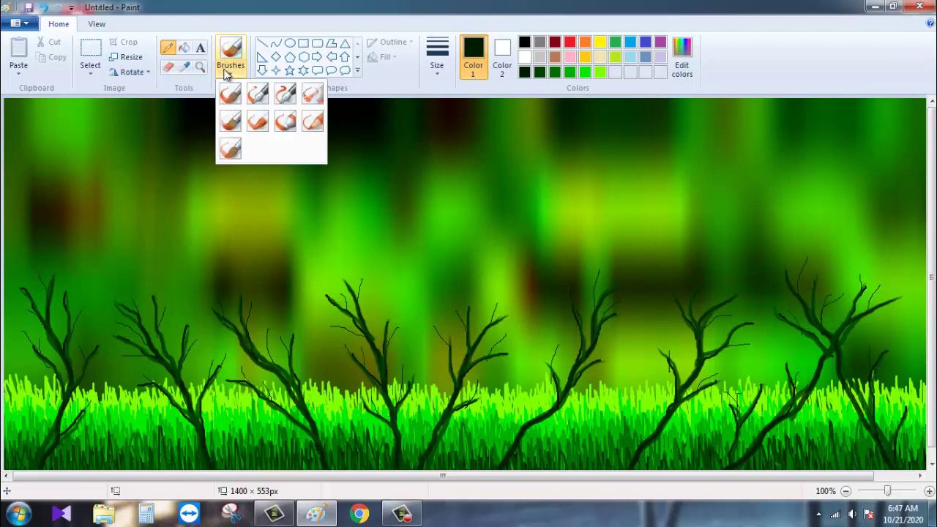
left_click(230, 93)
left_click(584, 56)
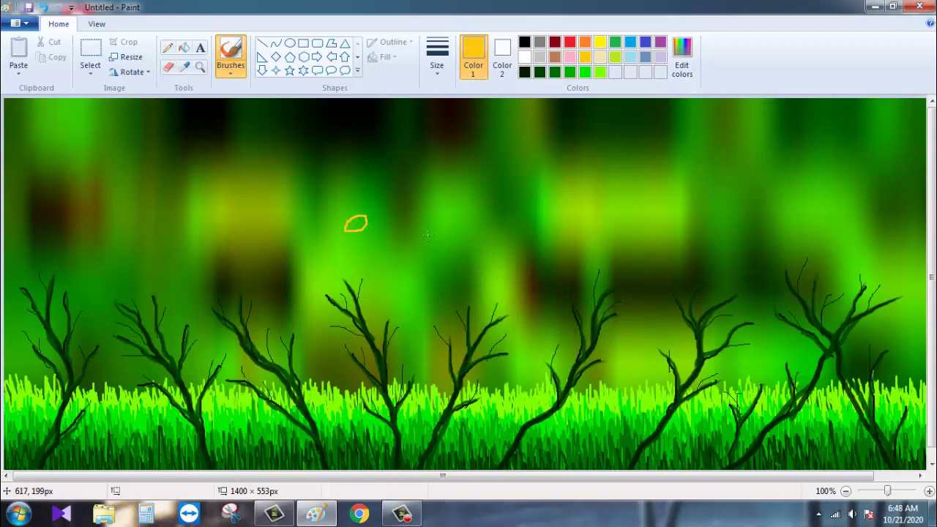
key("ctrl+z")
left_click(290, 43)
left_click_drag(357, 312, 392, 337)
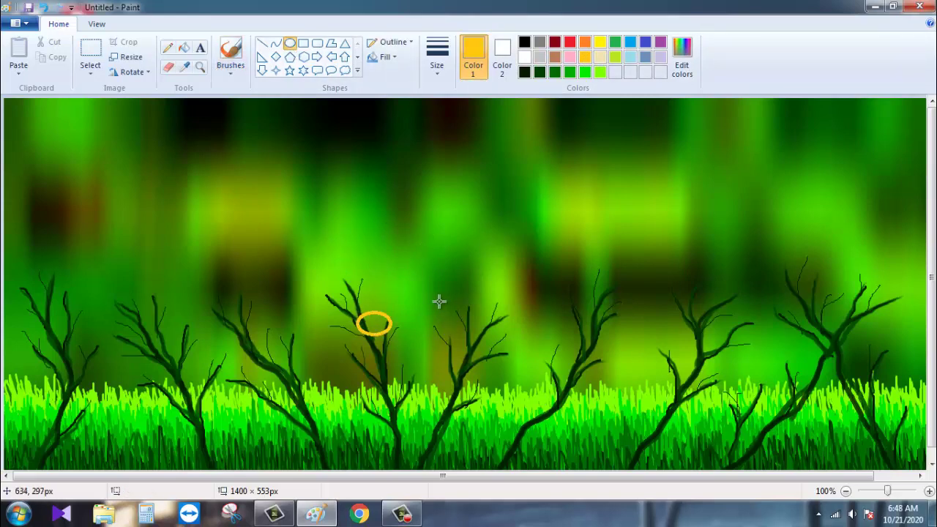
Step: Outline six large white petals around the gold ellipse using the basic brush at its thickest size
left_click(437, 59)
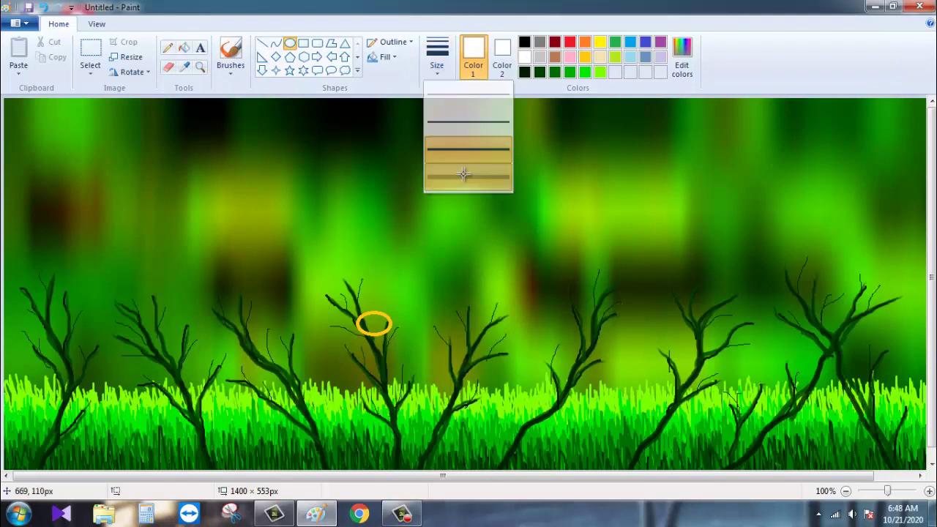
left_click(463, 174)
left_click(243, 68)
left_click(240, 96)
left_click(437, 67)
left_click(455, 176)
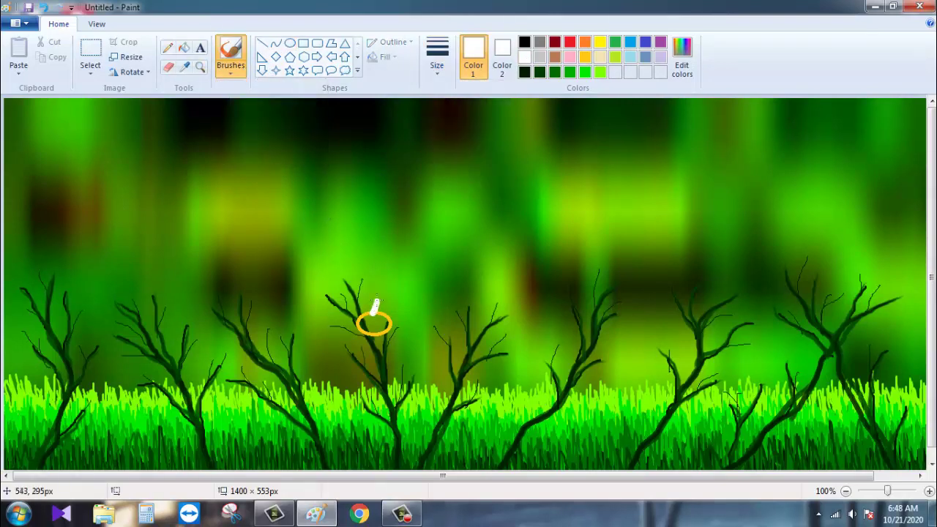
mouse_move(374, 302)
left_mouse_down()
mouse_move(406, 243)
mouse_move(453, 281)
mouse_move(391, 322)
mouse_move(469, 318)
mouse_move(412, 356)
mouse_move(416, 378)
mouse_move(348, 363)
mouse_move(333, 401)
mouse_move(280, 315)
mouse_move(362, 320)
mouse_move(378, 241)
mouse_move(381, 278)
left_mouse_up()
Step: Shade the insides of the white petals with medium gray strokes, adding light gray over them
left_click(540, 42)
mouse_move(376, 310)
left_mouse_down()
mouse_move(387, 268)
mouse_move(450, 289)
mouse_move(427, 276)
mouse_move(443, 340)
mouse_move(387, 342)
mouse_move(410, 380)
mouse_move(344, 333)
mouse_move(356, 376)
mouse_move(273, 288)
mouse_move(349, 300)
mouse_move(338, 241)
mouse_move(374, 306)
left_mouse_up()
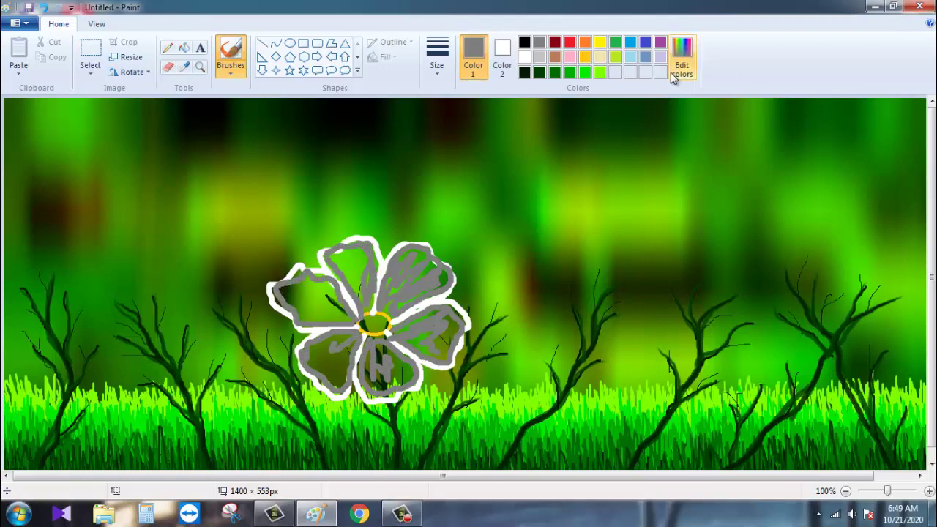
left_click(539, 57)
mouse_move(341, 256)
left_mouse_down()
mouse_move(369, 281)
mouse_move(366, 302)
mouse_move(293, 308)
mouse_move(344, 322)
mouse_move(351, 352)
mouse_move(401, 390)
mouse_move(425, 288)
mouse_move(458, 303)
mouse_move(472, 280)
left_mouse_up()
Step: Fill the petals with white strokes over the gray, reducing the brush size for the fine strokes
left_click(524, 56)
mouse_move(388, 262)
left_mouse_down()
mouse_move(366, 308)
mouse_move(331, 262)
mouse_move(345, 293)
mouse_move(271, 293)
mouse_move(282, 277)
mouse_move(309, 292)
mouse_move(301, 307)
mouse_move(312, 322)
mouse_move(341, 336)
mouse_move(344, 383)
mouse_move(362, 383)
mouse_move(392, 302)
mouse_move(441, 269)
mouse_move(421, 300)
mouse_move(425, 256)
mouse_move(432, 315)
mouse_move(465, 365)
mouse_move(439, 329)
mouse_move(466, 342)
mouse_move(400, 390)
mouse_move(373, 355)
mouse_move(400, 399)
mouse_move(417, 373)
left_mouse_up()
left_click(437, 55)
left_click(460, 149)
left_click(444, 71)
left_click(443, 117)
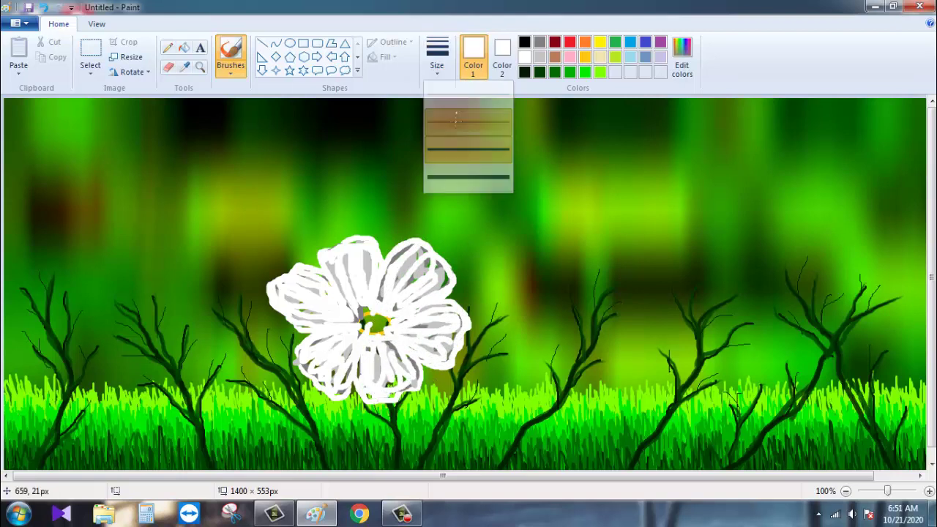
mouse_move(410, 258)
left_mouse_down()
mouse_move(430, 260)
mouse_move(381, 275)
mouse_move(443, 282)
mouse_move(395, 301)
mouse_move(404, 333)
left_mouse_up()
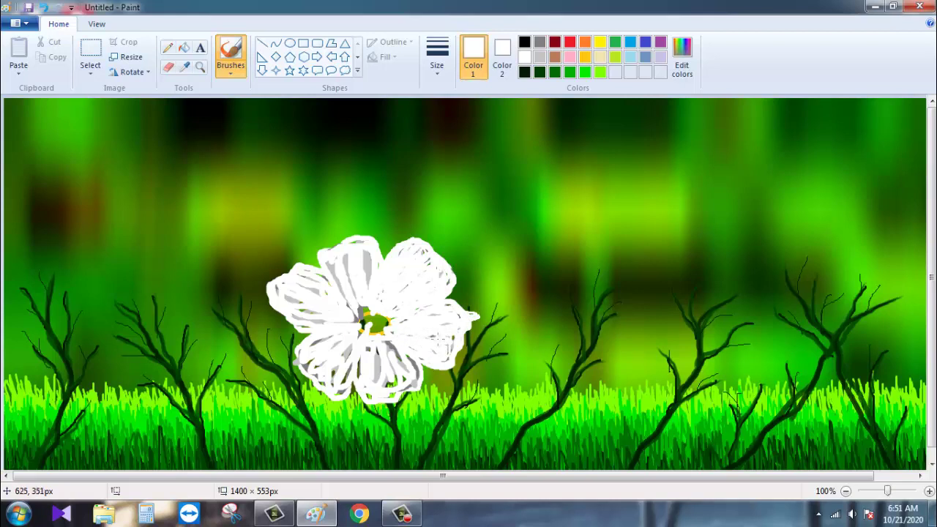
mouse_move(433, 353)
left_mouse_down()
mouse_move(360, 370)
mouse_move(393, 396)
mouse_move(388, 344)
left_mouse_up()
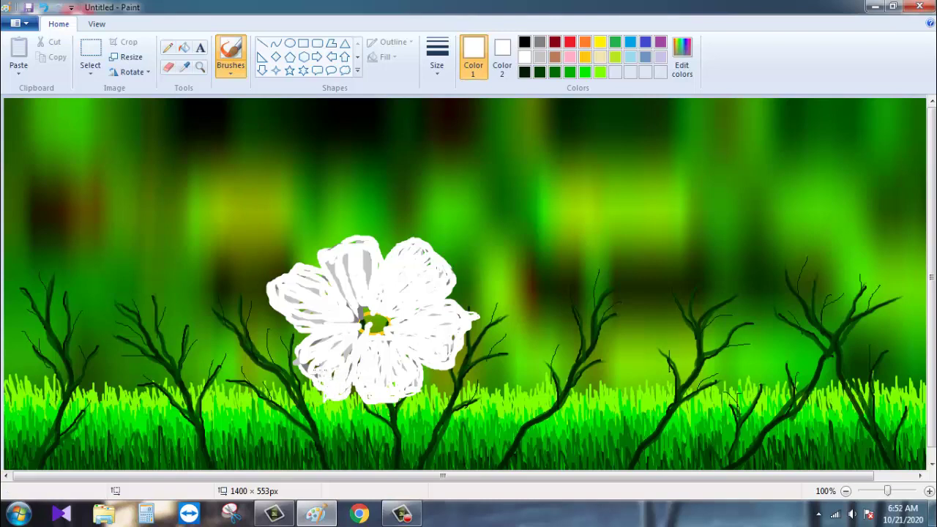
left_click_drag(319, 358, 333, 362)
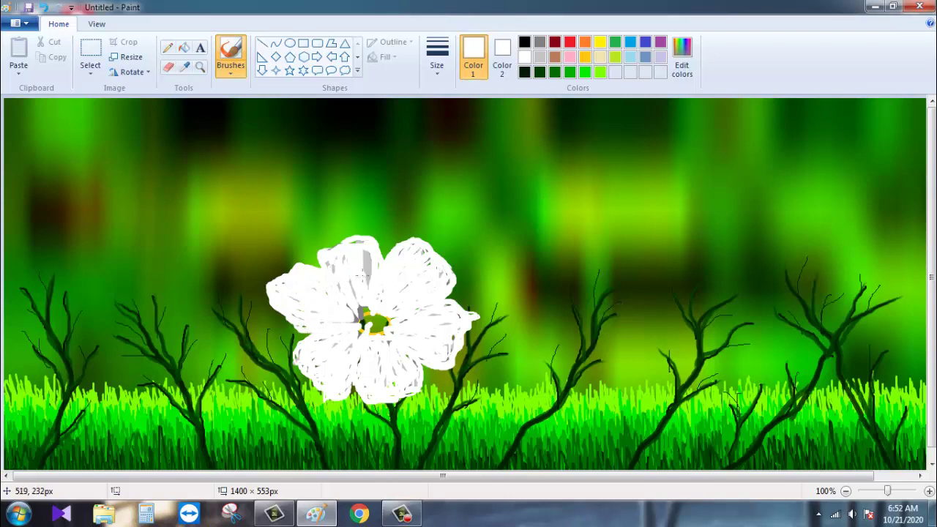
left_click_drag(366, 269, 366, 256)
Step: Draw light gray contour lines between the six petals, running toward the flower's centre
left_click(540, 58)
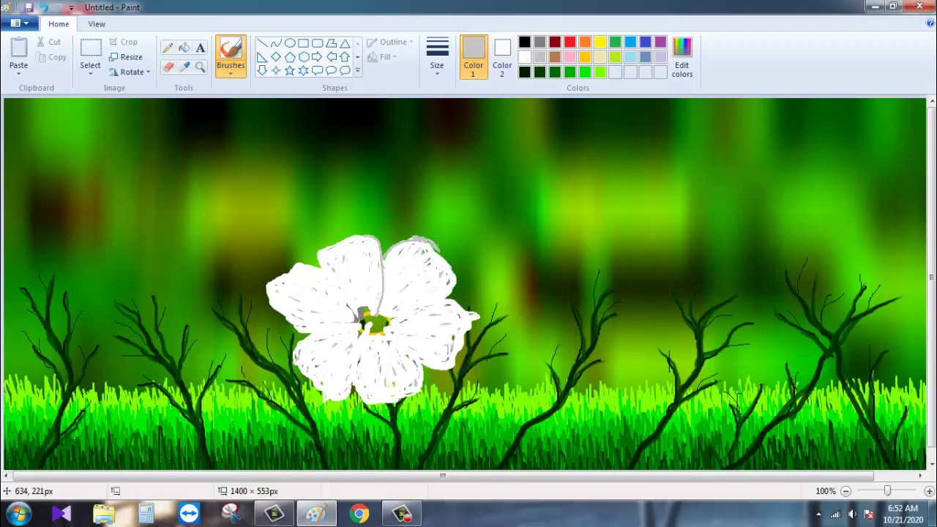
key("ctrl+z")
left_click_drag(456, 276, 411, 315)
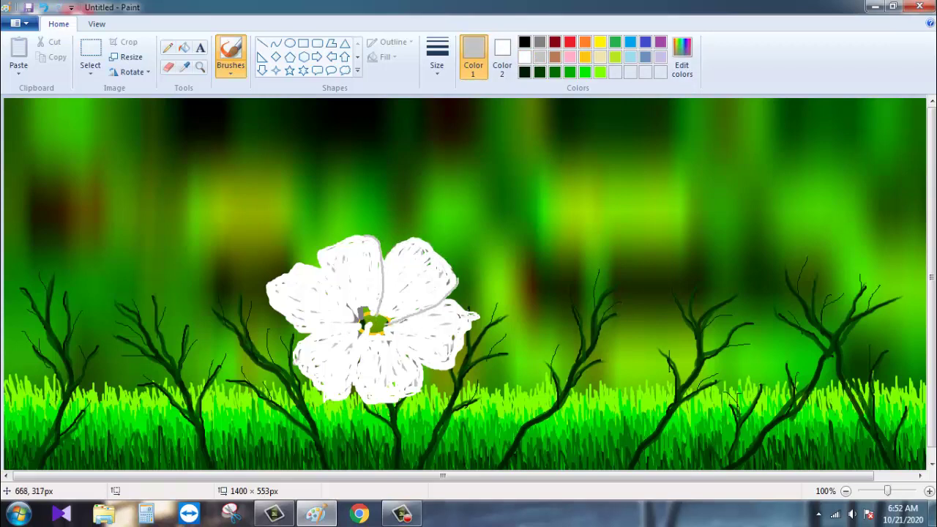
left_click_drag(432, 366, 380, 335)
left_click_drag(352, 395, 366, 331)
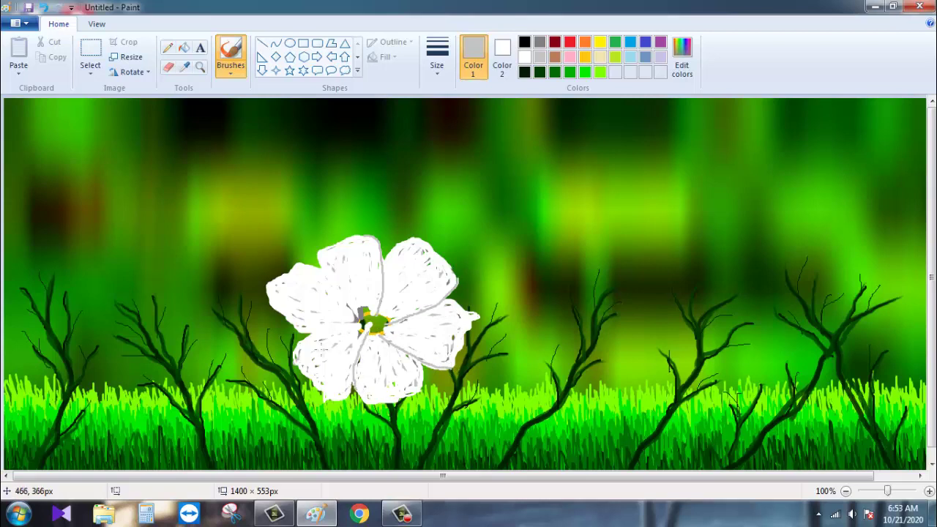
left_click_drag(295, 350, 371, 327)
mouse_move(325, 275)
left_mouse_down()
mouse_move(364, 326)
mouse_move(374, 317)
left_mouse_up()
Step: Fill the flower's centre with solid gold using the thickest brush
left_click(585, 56)
left_click(437, 59)
left_click(461, 176)
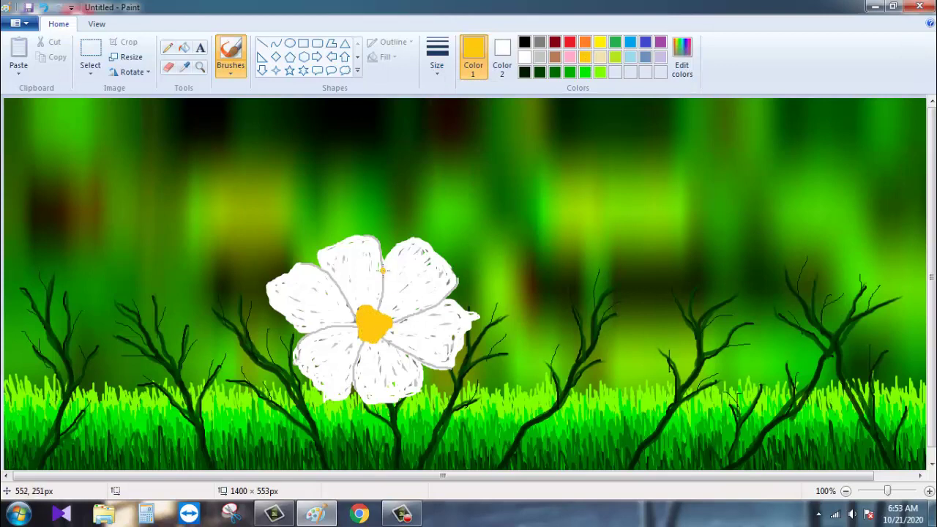
Step: Dot the flower's gold centre all over with small dark red spots, using a thin round brush
left_click(229, 58)
left_click(230, 93)
left_click(437, 59)
left_click(456, 122)
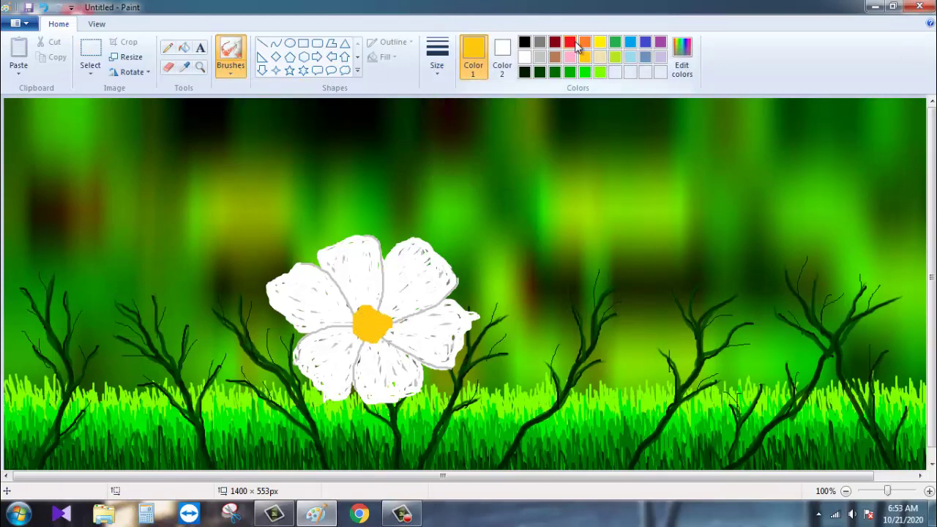
left_click(555, 43)
left_click(363, 316)
left_click(367, 322)
left_click(373, 324)
left_click(376, 334)
left_click(364, 337)
left_click(359, 329)
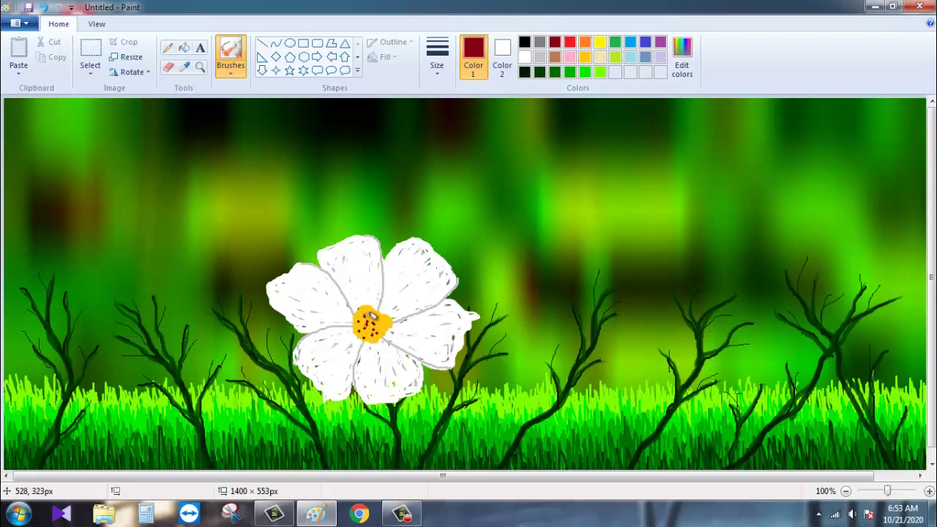
left_click(370, 312)
left_click(376, 313)
left_click(381, 315)
left_click(388, 317)
left_click(389, 323)
left_click(384, 327)
left_click(379, 329)
left_click(359, 332)
left_click(374, 336)
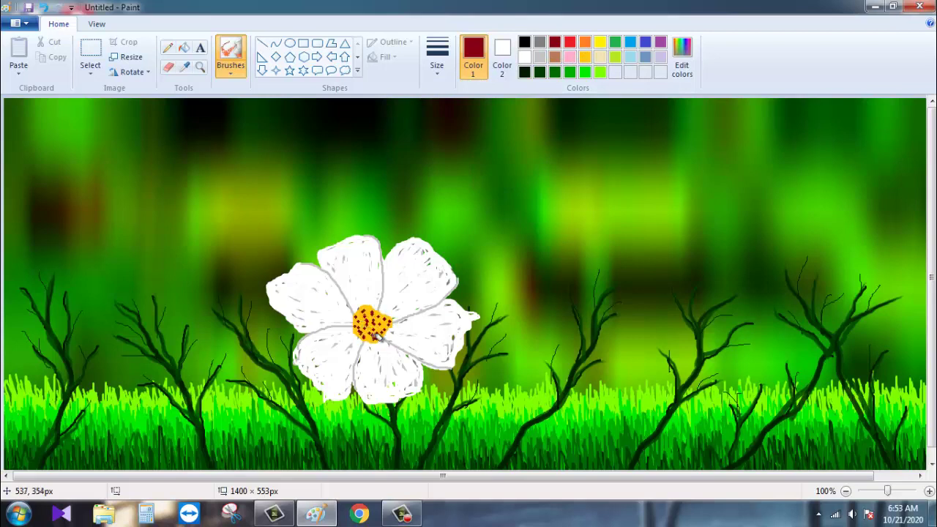
Step: Add gold and bright red dots among the dark red spots in the flower's centre
left_click(585, 56)
left_click(366, 326)
left_click(569, 42)
left_click(386, 324)
left_click(368, 328)
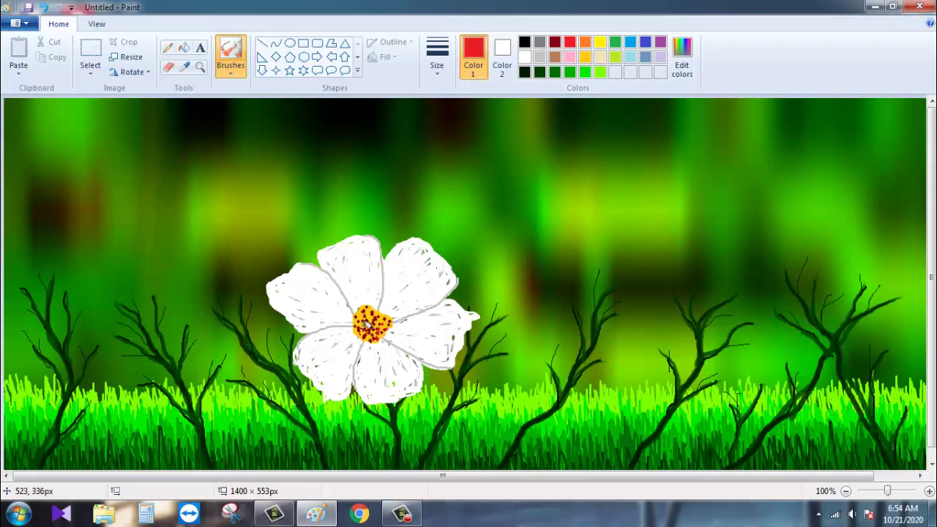
left_click(369, 313)
left_click(365, 316)
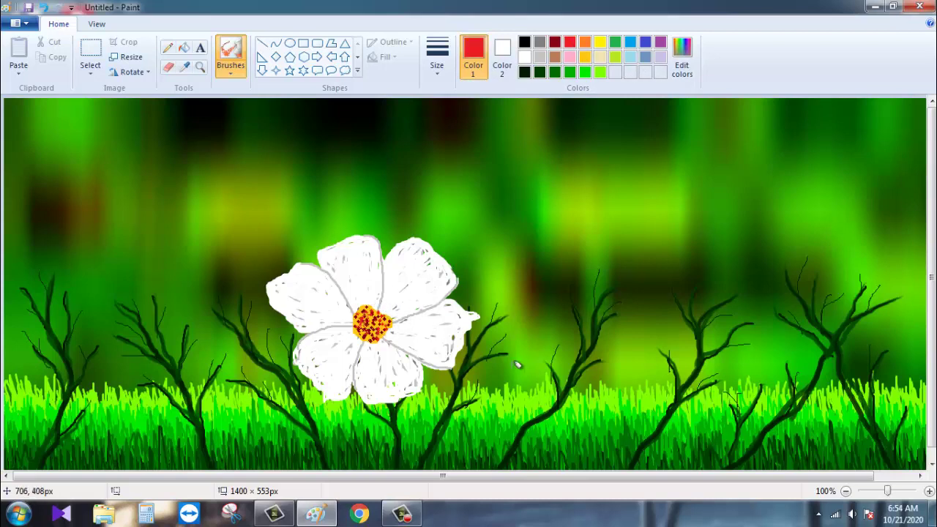
Step: Paint a white half-open flower with three petals on the tip of the branching plant right of the large flower
left_click(524, 57)
left_click(231, 71)
left_click(312, 93)
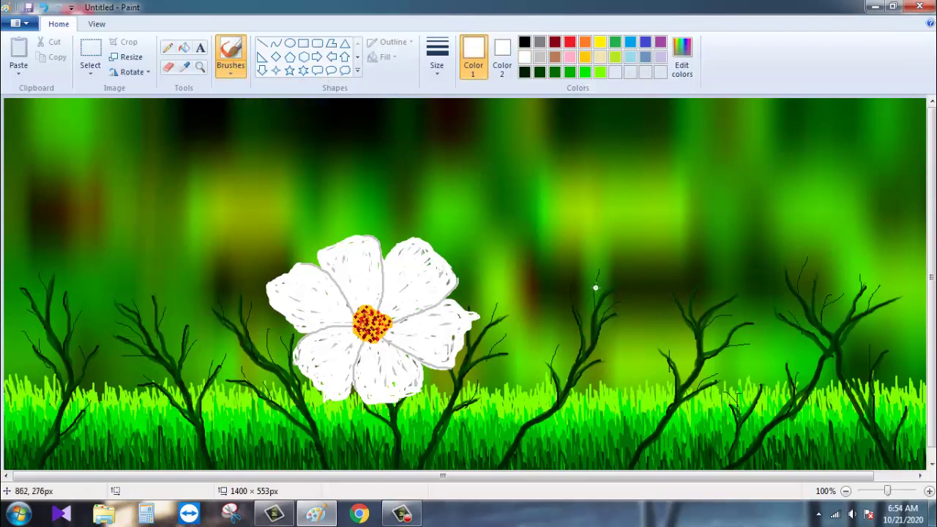
mouse_move(596, 287)
left_mouse_down()
mouse_move(594, 265)
mouse_move(623, 232)
mouse_move(596, 286)
mouse_move(606, 254)
mouse_move(623, 243)
mouse_move(632, 258)
mouse_move(613, 262)
mouse_move(609, 278)
mouse_move(630, 239)
mouse_move(613, 258)
left_mouse_up()
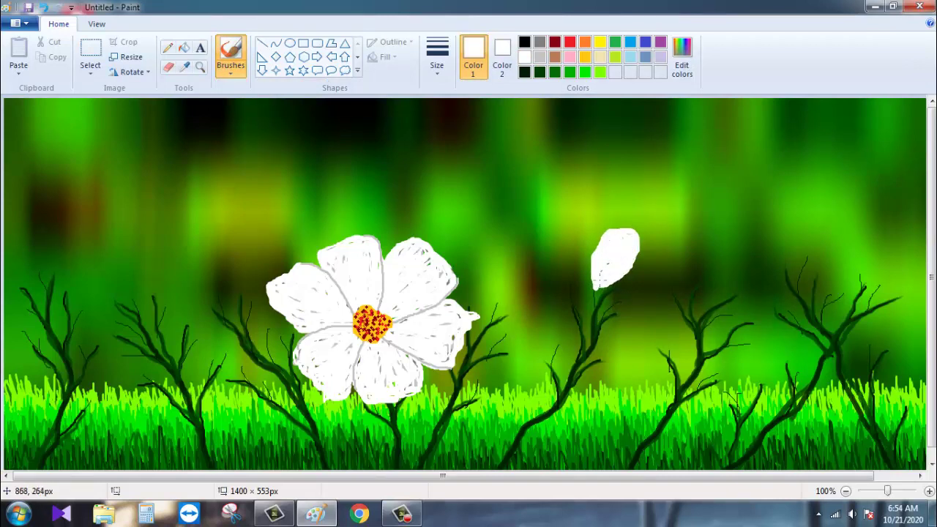
mouse_move(602, 292)
left_mouse_down()
mouse_move(585, 245)
mouse_move(587, 269)
mouse_move(623, 289)
left_mouse_up()
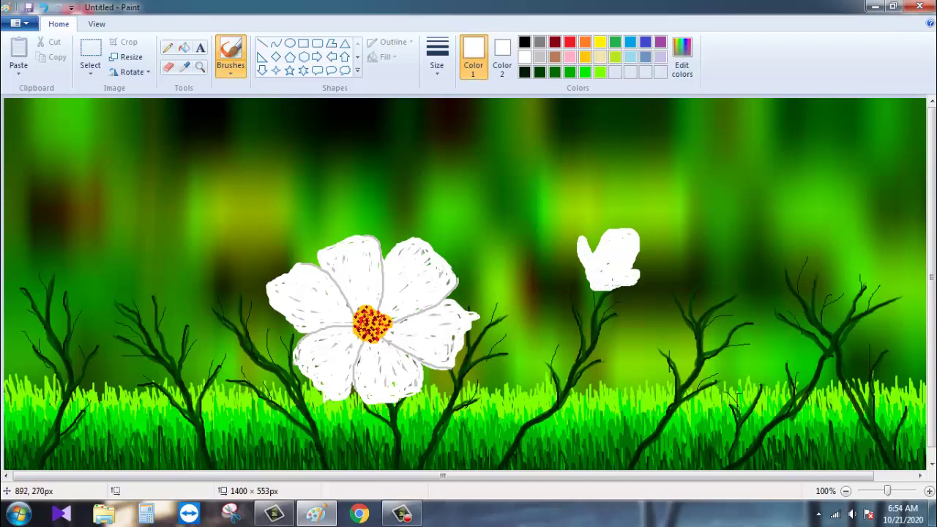
Step: Paint small white buds on the branch tips of the plants to the right of the large flower
left_click_drag(722, 298, 738, 293)
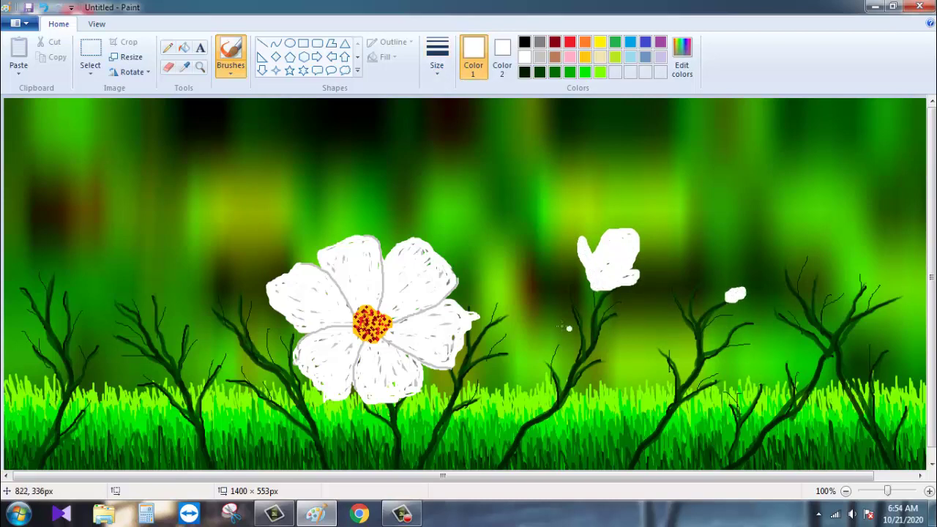
left_click_drag(546, 360, 550, 357)
left_click_drag(777, 252, 786, 263)
left_click_drag(840, 291, 843, 294)
left_click_drag(856, 264, 862, 273)
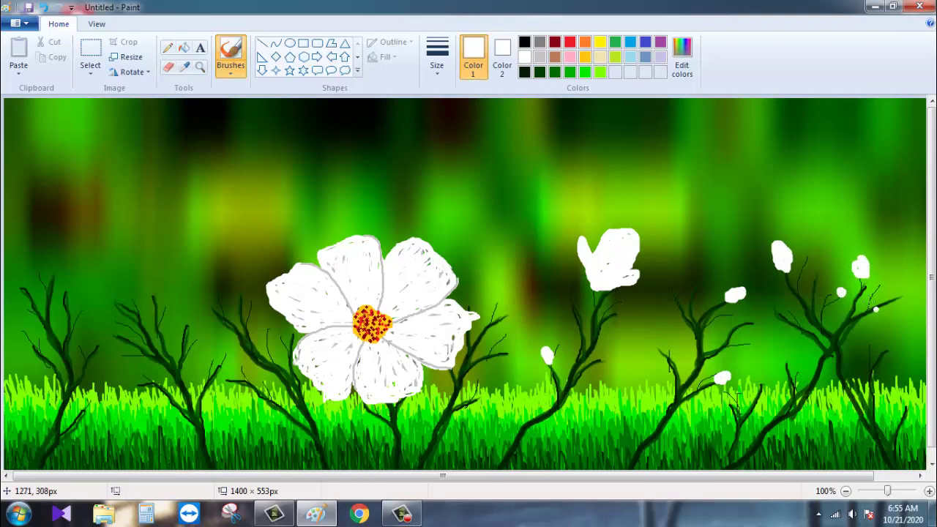
left_click_drag(868, 355, 865, 364)
left_click_drag(480, 394, 483, 402)
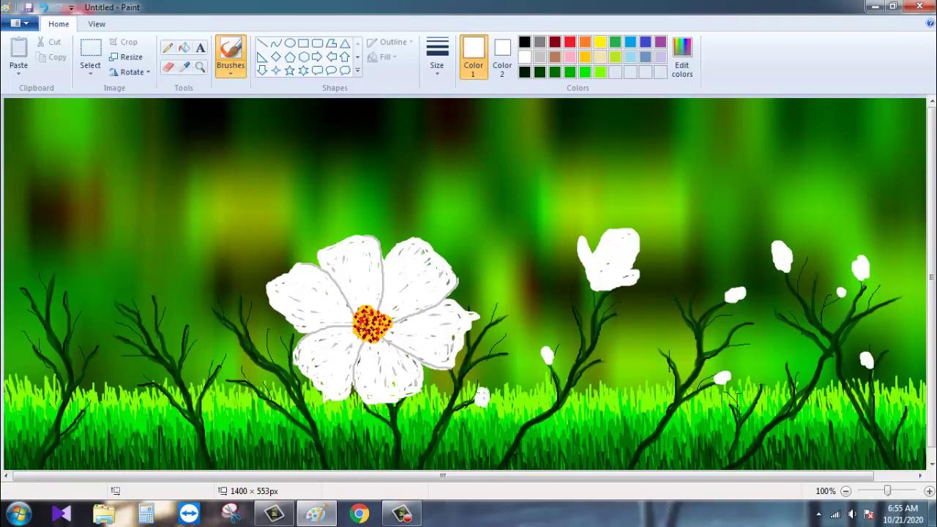
Step: Paint small white buds on the branch tips of the plants to the left of the large flower
left_click_drag(210, 312, 211, 305)
left_click_drag(232, 383, 235, 388)
mouse_move(123, 291)
left_mouse_down()
mouse_move(121, 302)
mouse_move(118, 282)
left_mouse_up()
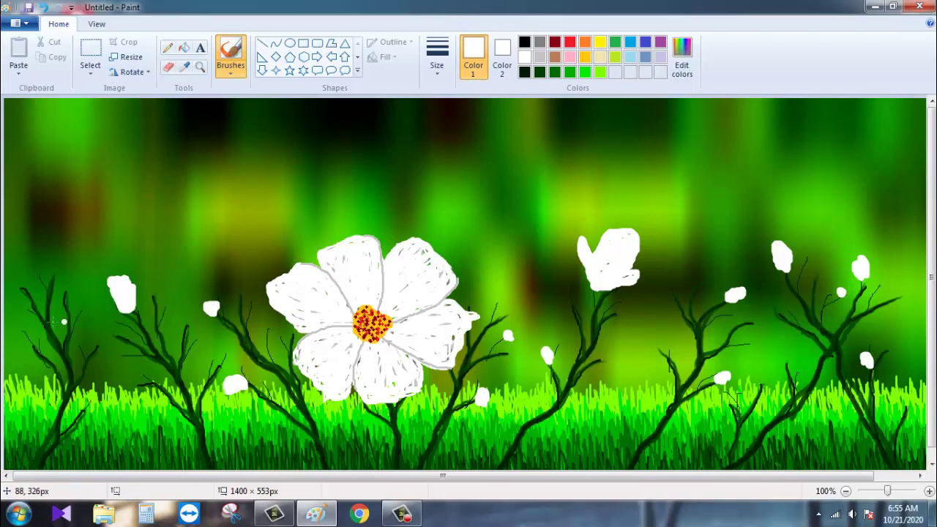
left_click_drag(17, 276, 21, 291)
left_click_drag(96, 334, 96, 343)
left_click_drag(133, 381, 137, 388)
left_click_drag(35, 353, 39, 360)
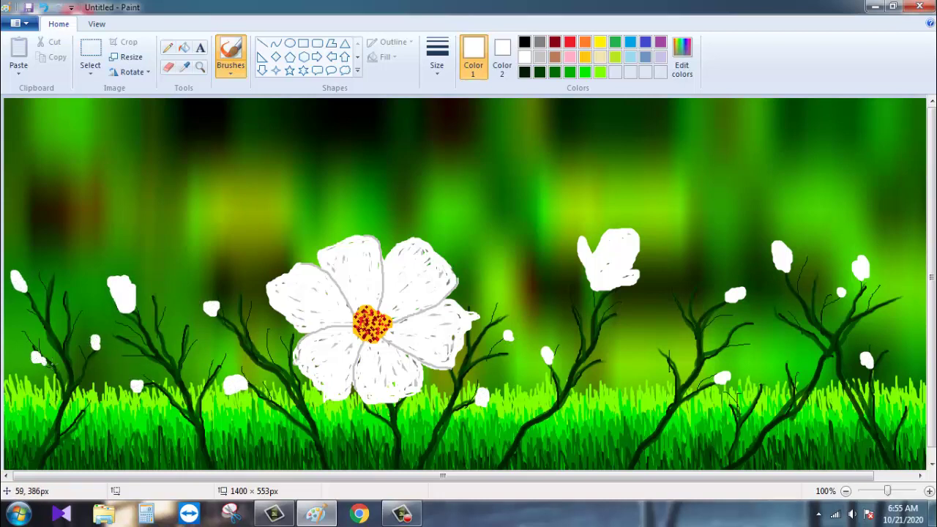
Step: Outline and vein the half-open flower's petals with light gray pencil lines, adding white strokes over them
left_click(168, 49)
left_click(540, 58)
left_click(437, 65)
left_click(468, 180)
left_click_drag(584, 232, 594, 284)
left_click_drag(589, 231, 599, 284)
mouse_move(618, 233)
left_mouse_down()
mouse_move(598, 282)
mouse_move(630, 239)
mouse_move(606, 249)
mouse_move(601, 281)
left_mouse_up()
left_click(524, 56)
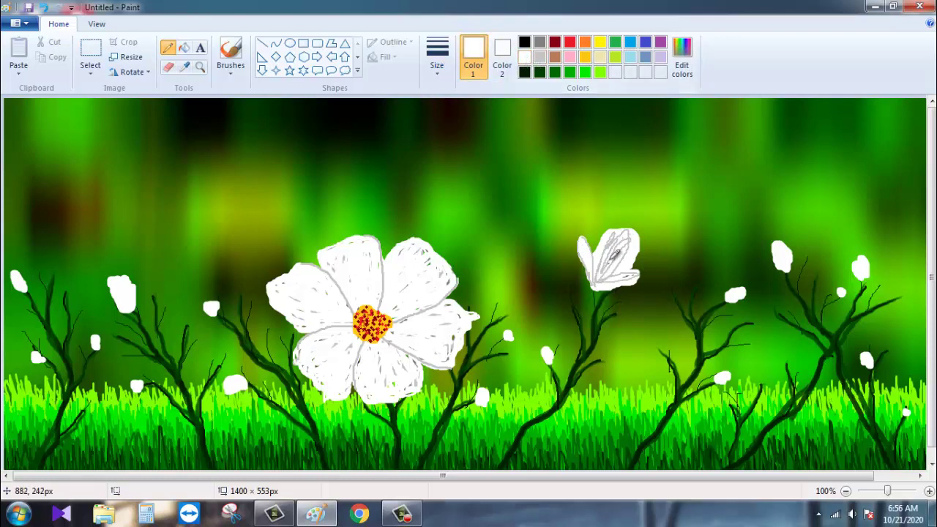
mouse_move(611, 247)
left_mouse_down()
mouse_move(605, 264)
mouse_move(616, 256)
mouse_move(599, 269)
left_mouse_up()
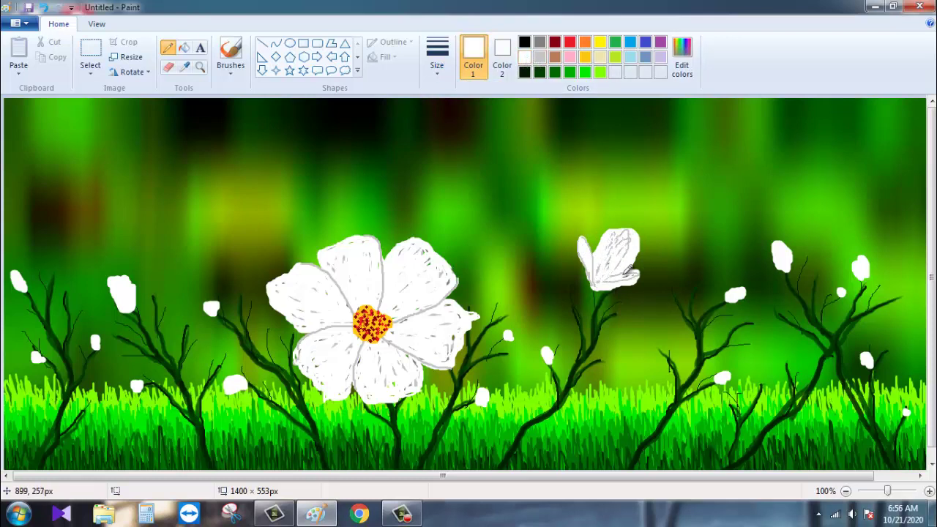
Step: Draw green sepals at the base of the small bud and the half-open flower, using progressively darker greens
left_click(570, 71)
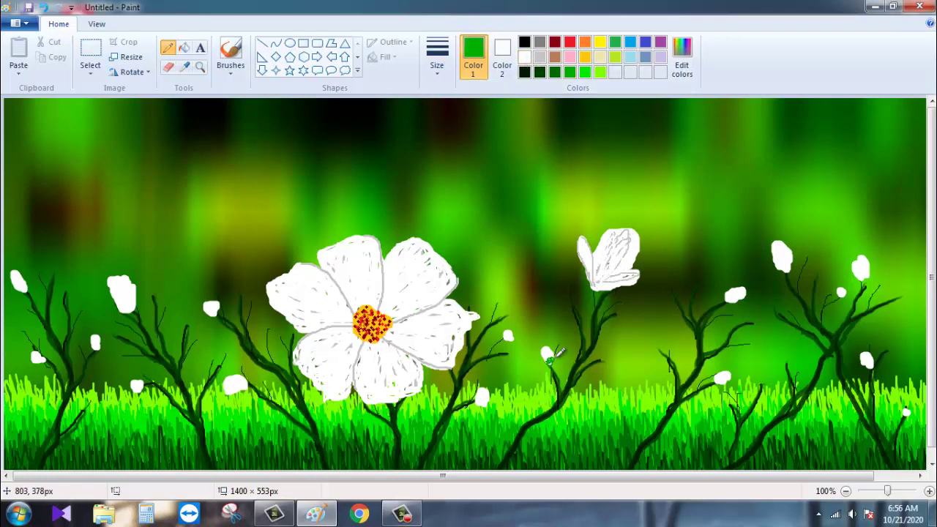
left_click(555, 72)
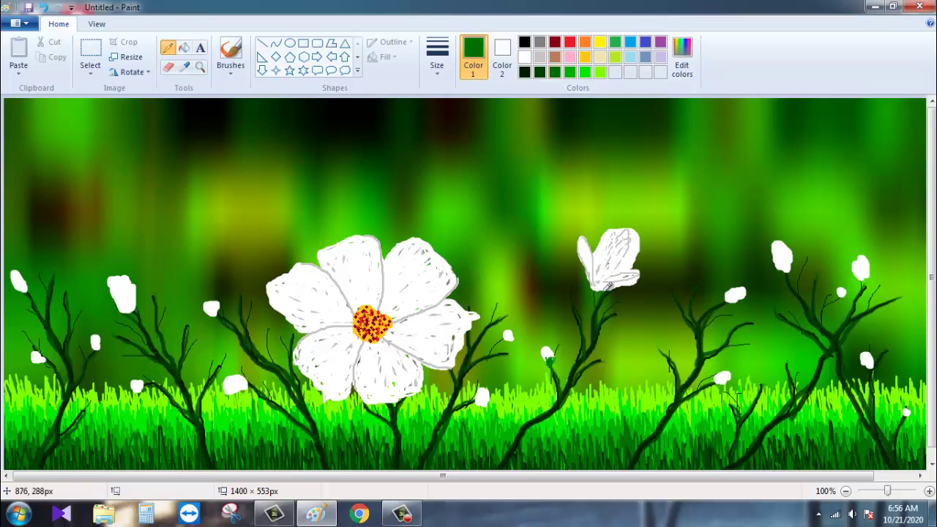
mouse_move(608, 286)
left_mouse_down()
mouse_move(614, 278)
mouse_move(600, 285)
left_mouse_up()
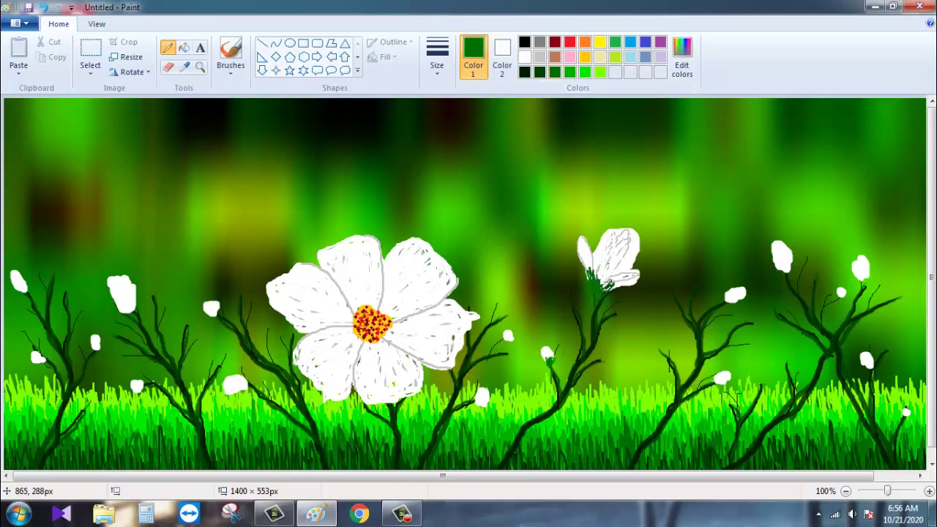
left_click(539, 72)
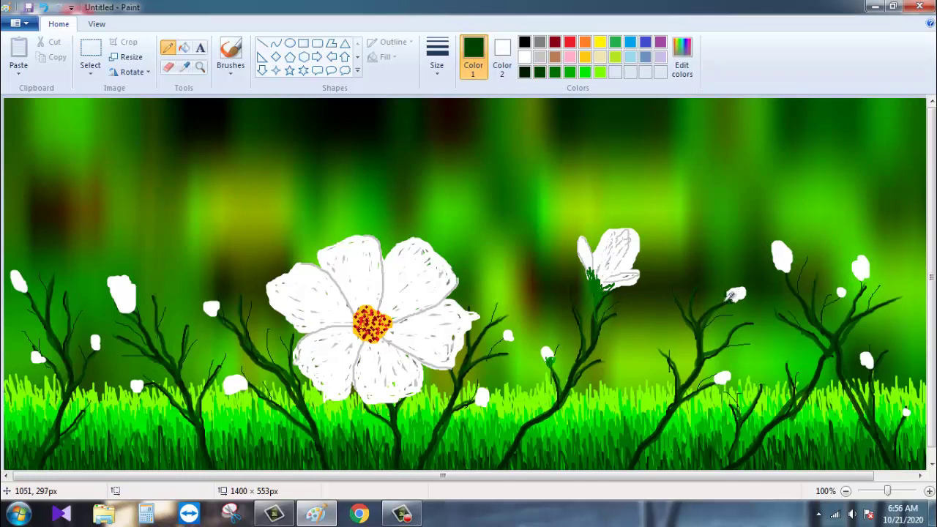